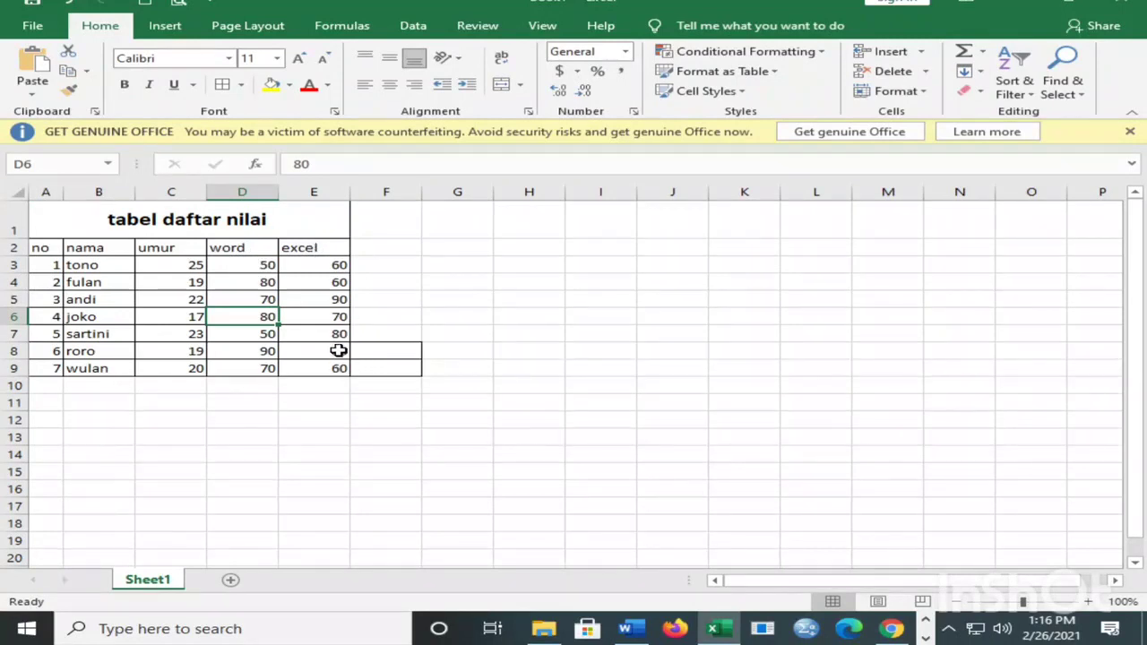
Review the records of the "tabel daftar nilai" score table in cells A3:E9.
{"action": "left_click", "coordinate": [61, 369]}
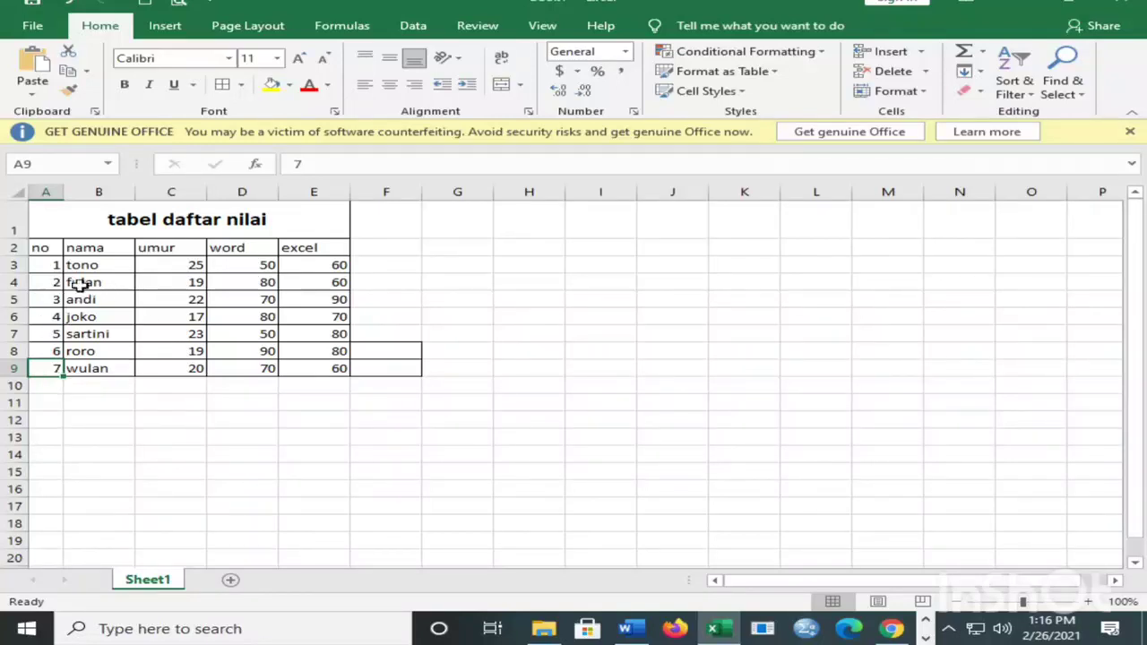
{"action": "left_click_drag", "start_coordinate": [54, 265], "coordinate": [325, 368]}
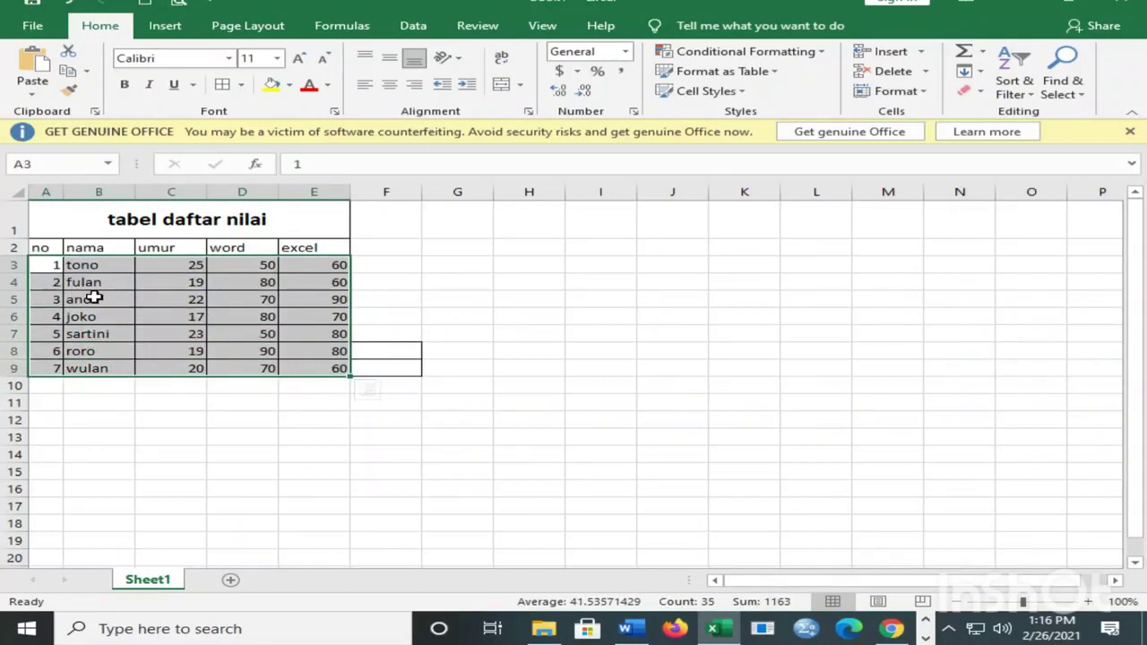
{"action": "left_click", "coordinate": [315, 518]}
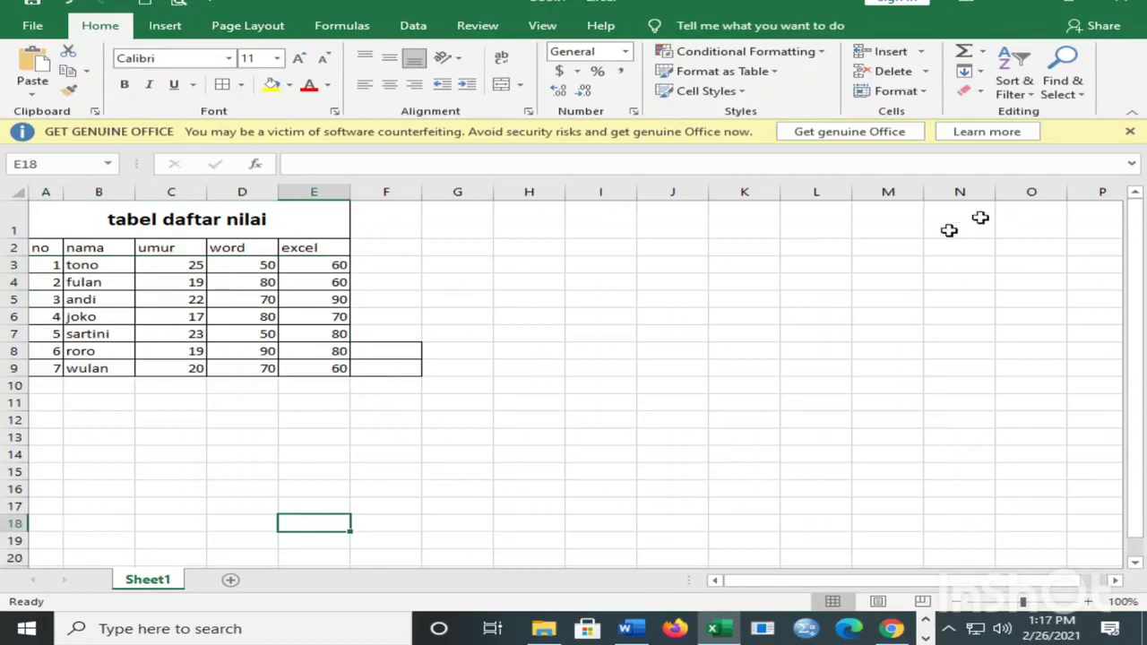
Minimize the workbook, search the computer for "spss" and open IBM SPSS Statistics 20 with an empty data set.
{"action": "left_click", "coordinate": [1031, 7]}
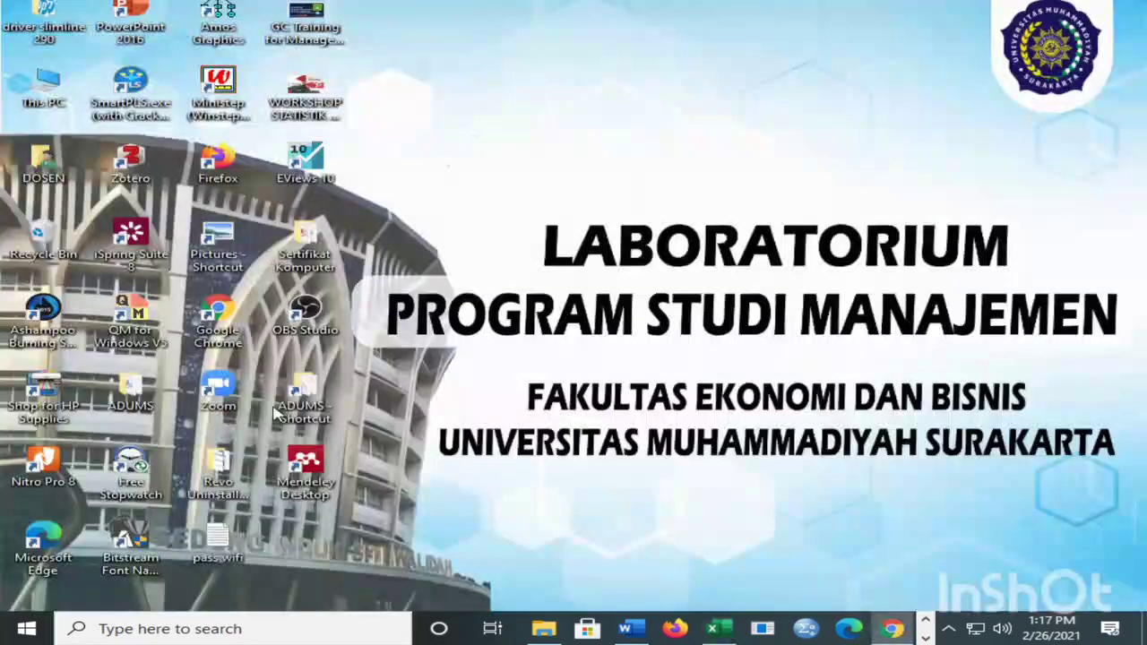
{"action": "left_click", "coordinate": [190, 629]}
{"action": "type", "text": "s"}
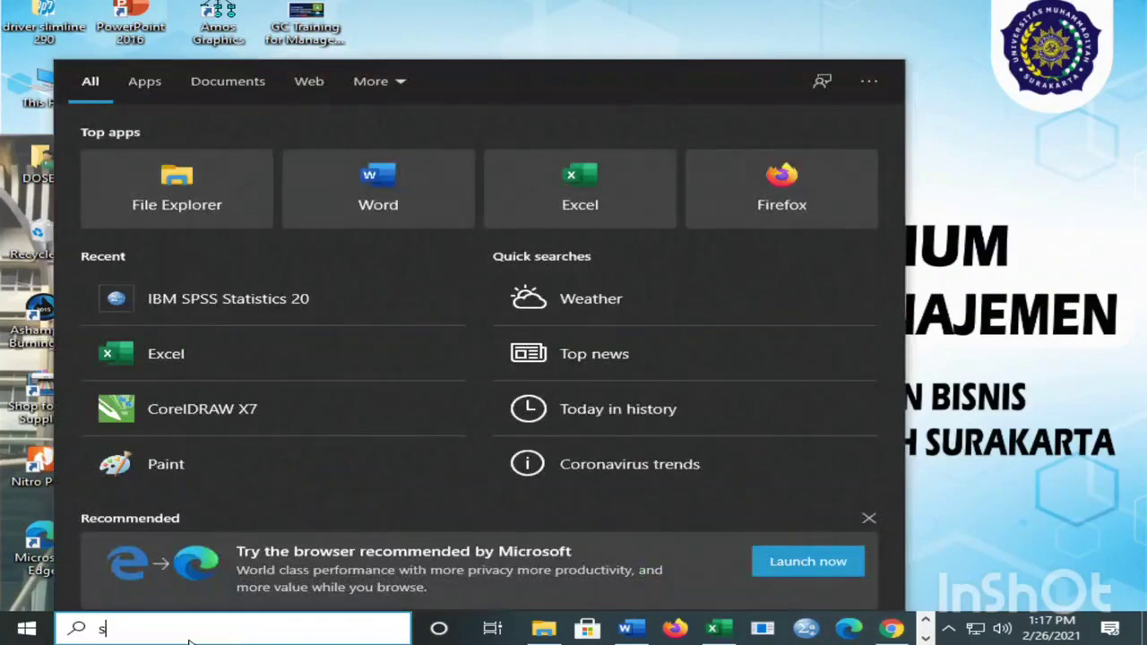
{"action": "type", "text": "pp"}
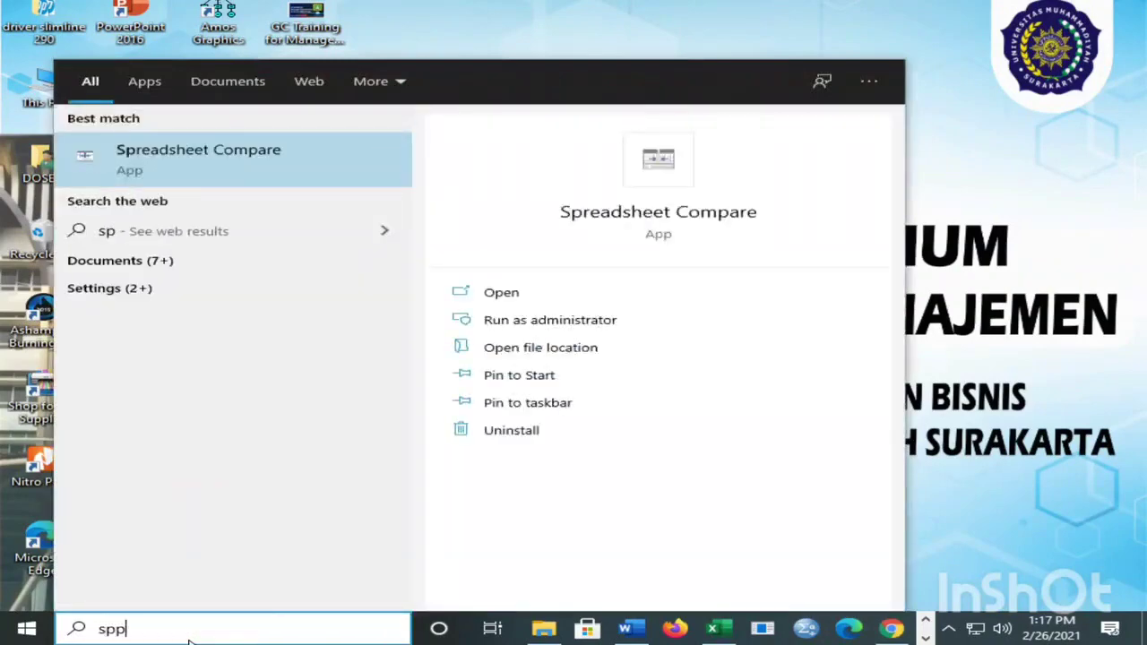
{"action": "key", "text": "BackSpace"}
{"action": "type", "text": "ss"}
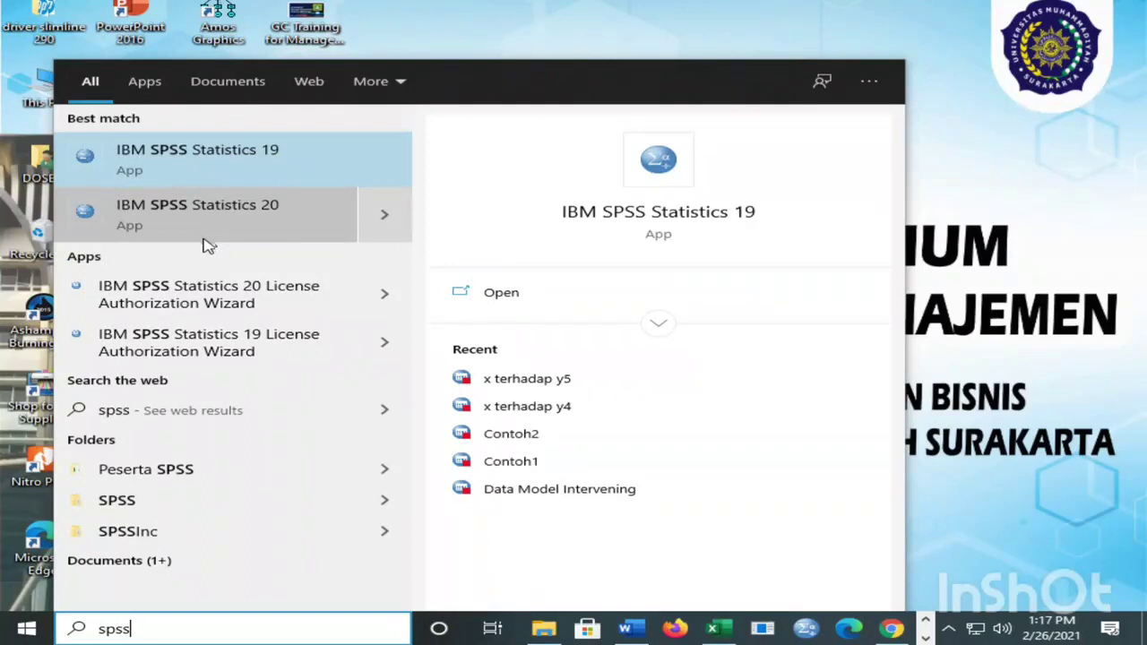
{"action": "left_click", "coordinate": [1037, 499]}
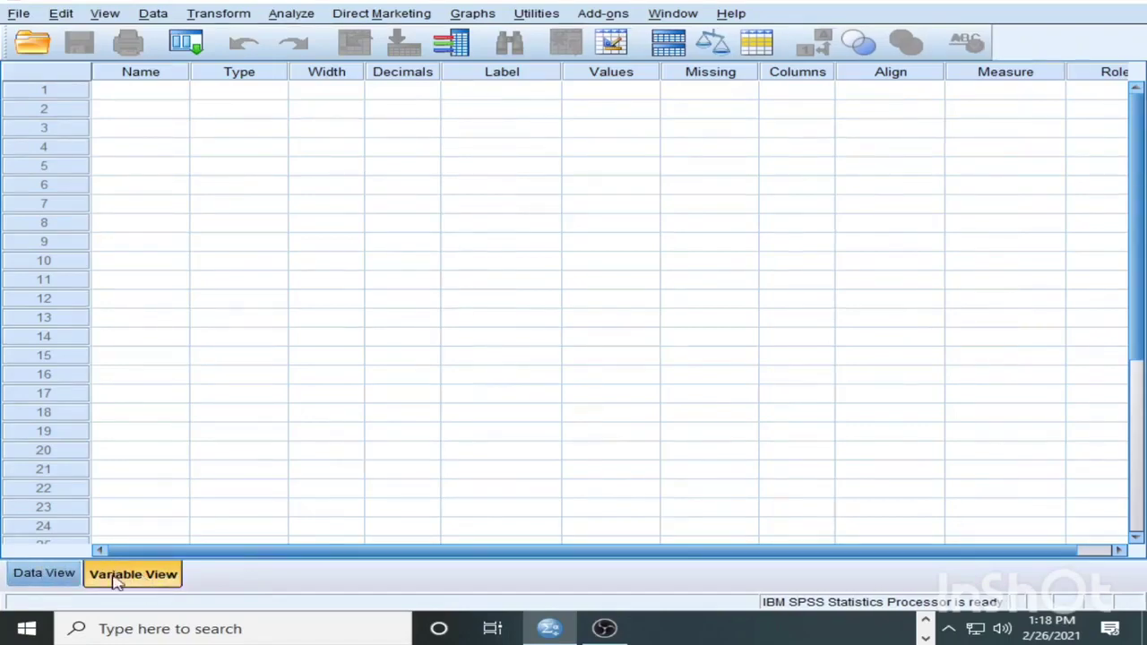
Compare the empty Data View and Variable View of the new data set, ending in Variable View.
{"action": "left_click", "coordinate": [31, 576]}
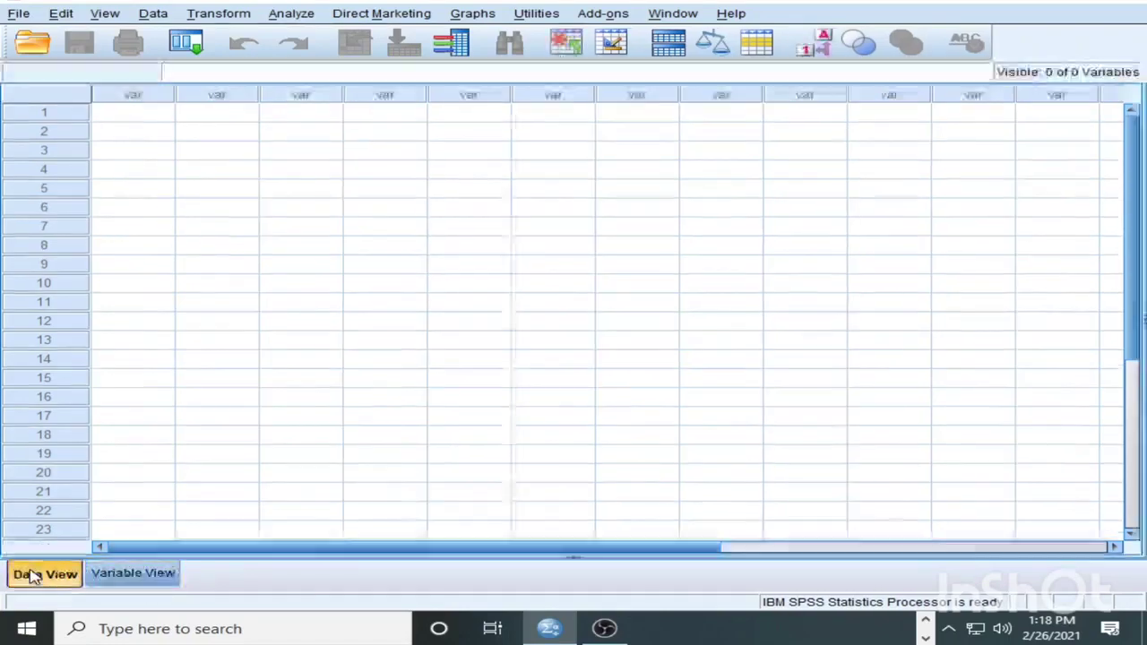
{"action": "left_click", "coordinate": [140, 578]}
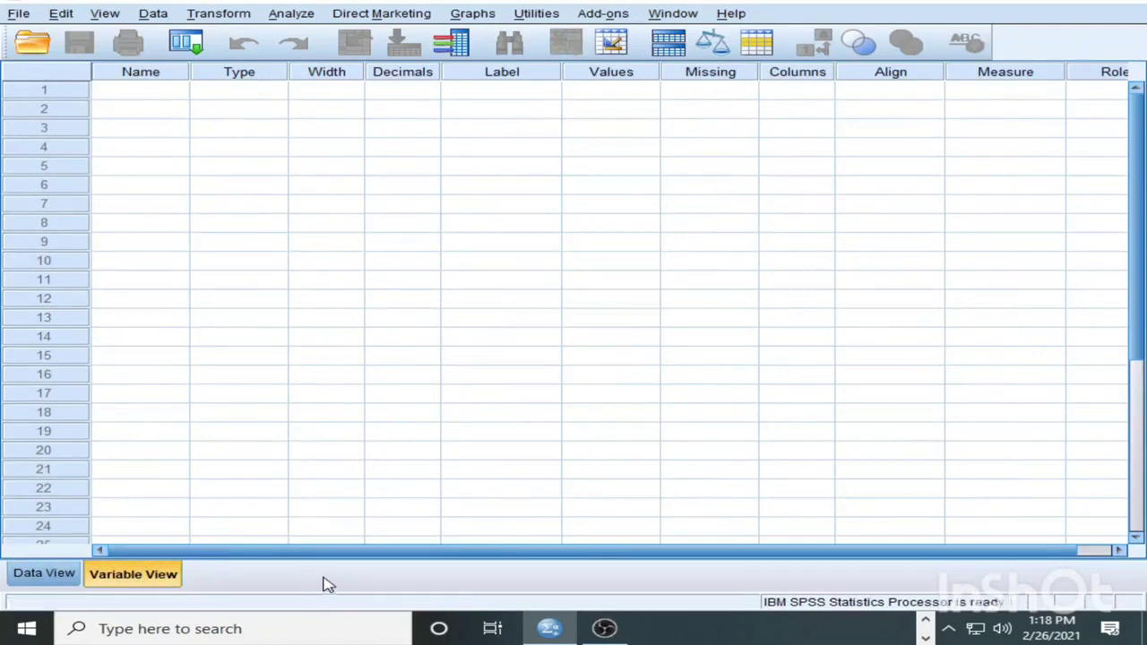
{"action": "left_click", "coordinate": [50, 574]}
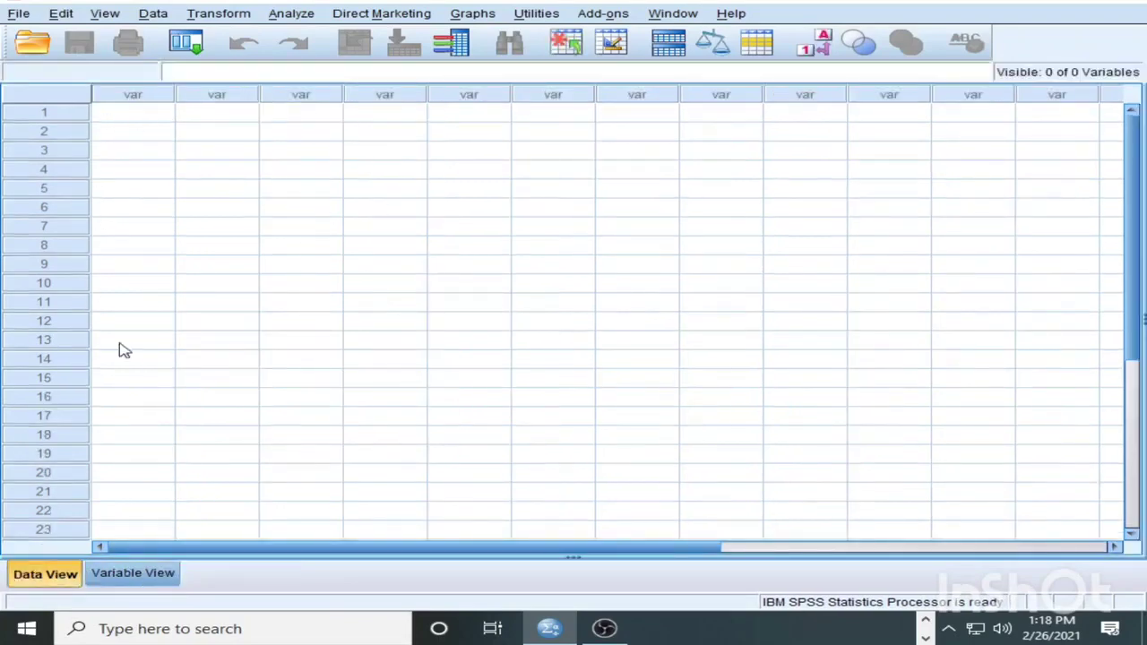
{"action": "left_click", "coordinate": [152, 575]}
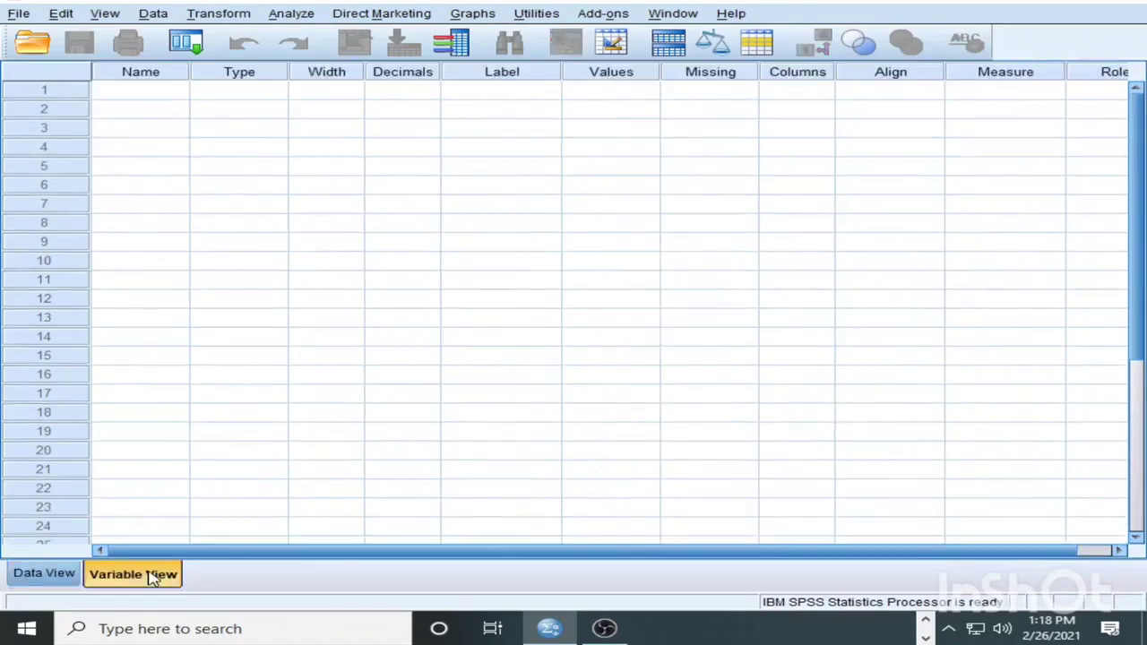
{"action": "left_click", "coordinate": [148, 96]}
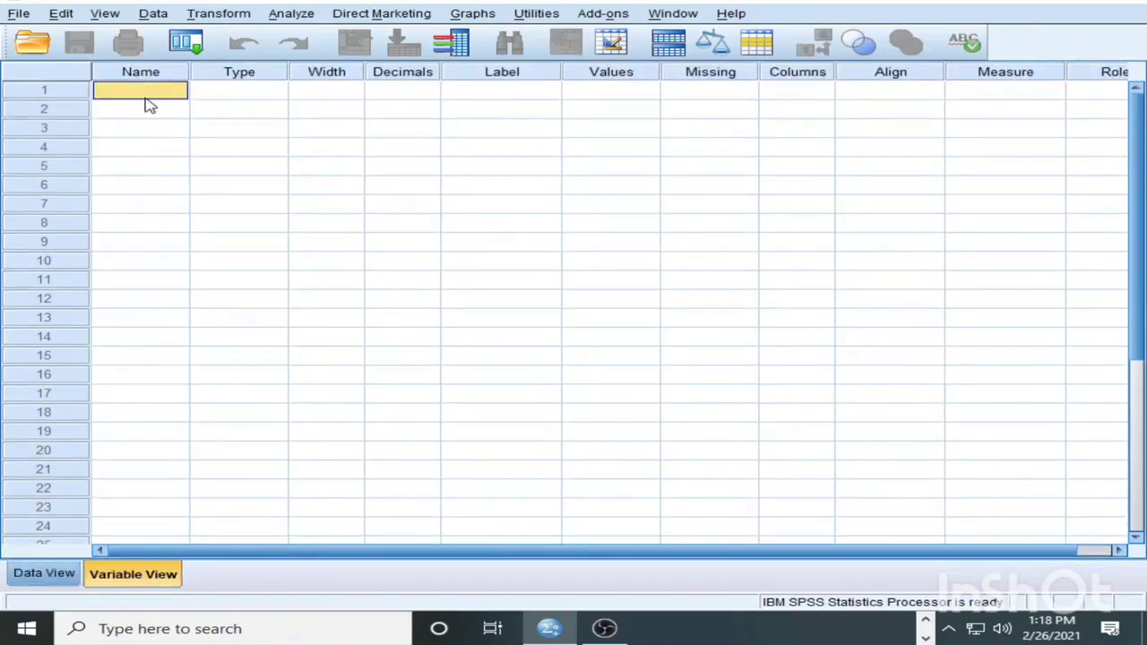
{"action": "left_click", "coordinate": [211, 93]}
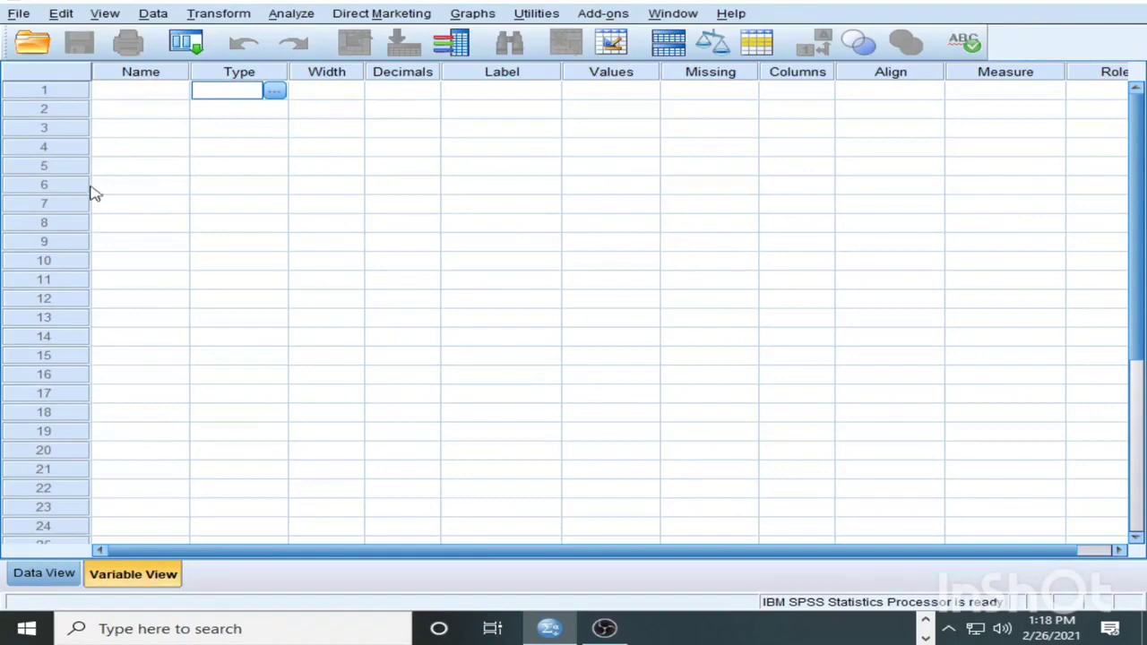
{"action": "left_click", "coordinate": [59, 578]}
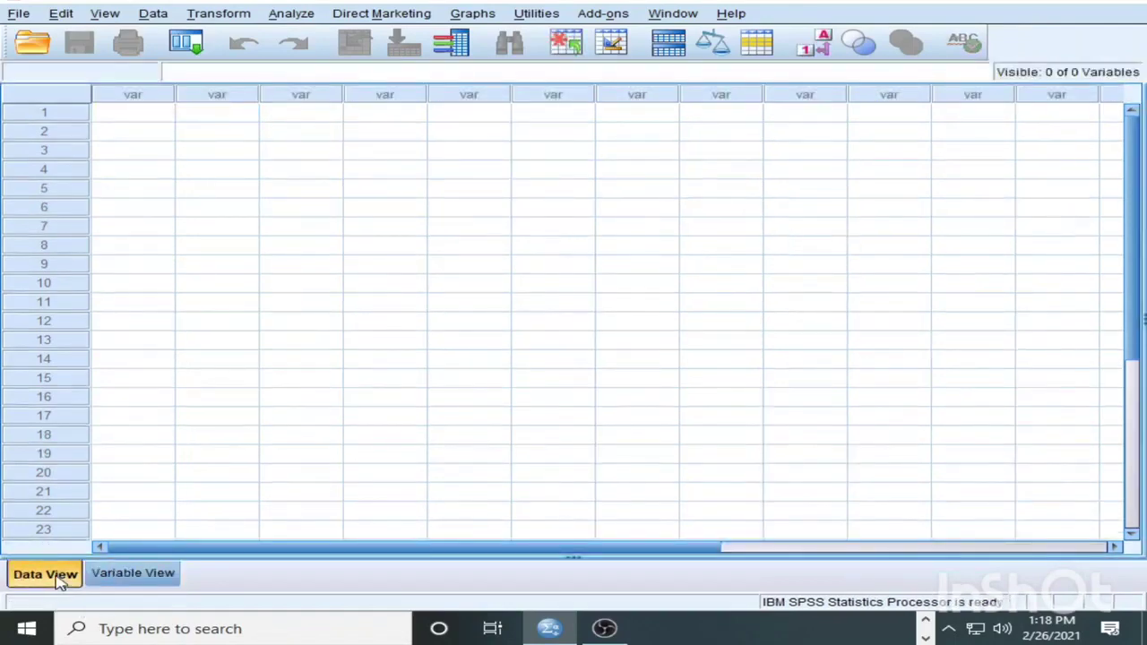
{"action": "left_click", "coordinate": [117, 578]}
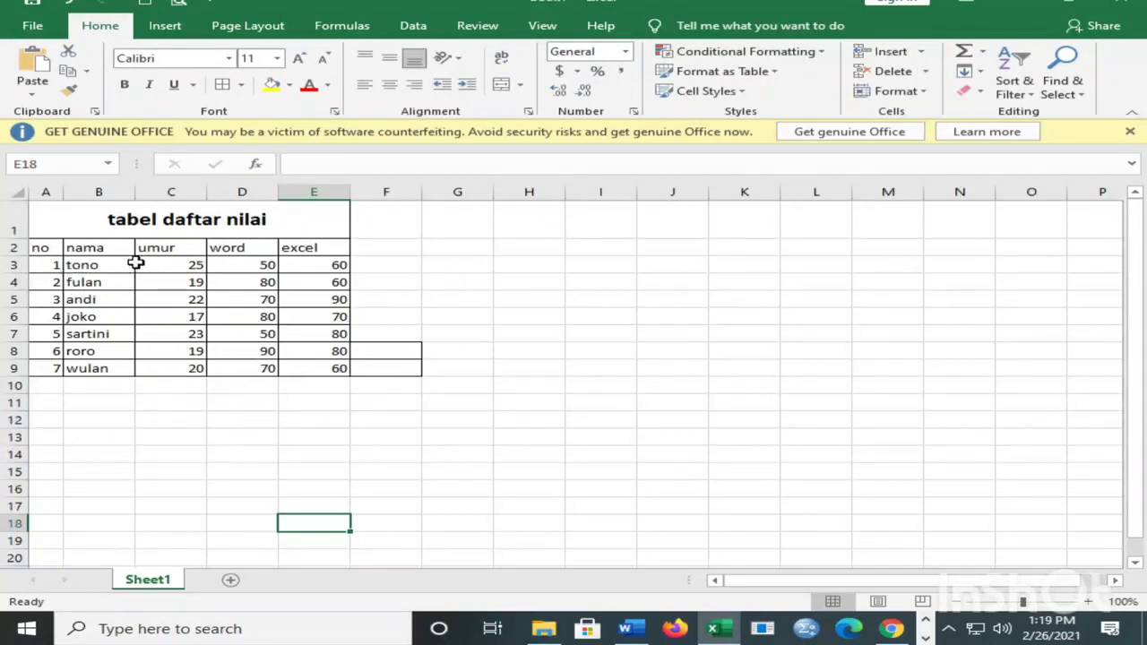
Check the header row A2:E2 in the Excel sheet and try to name the first SPSS variable "No. Responden".
{"action": "left_click", "coordinate": [47, 250]}
{"action": "left_click_drag", "start_coordinate": [47, 250], "coordinate": [307, 248]}
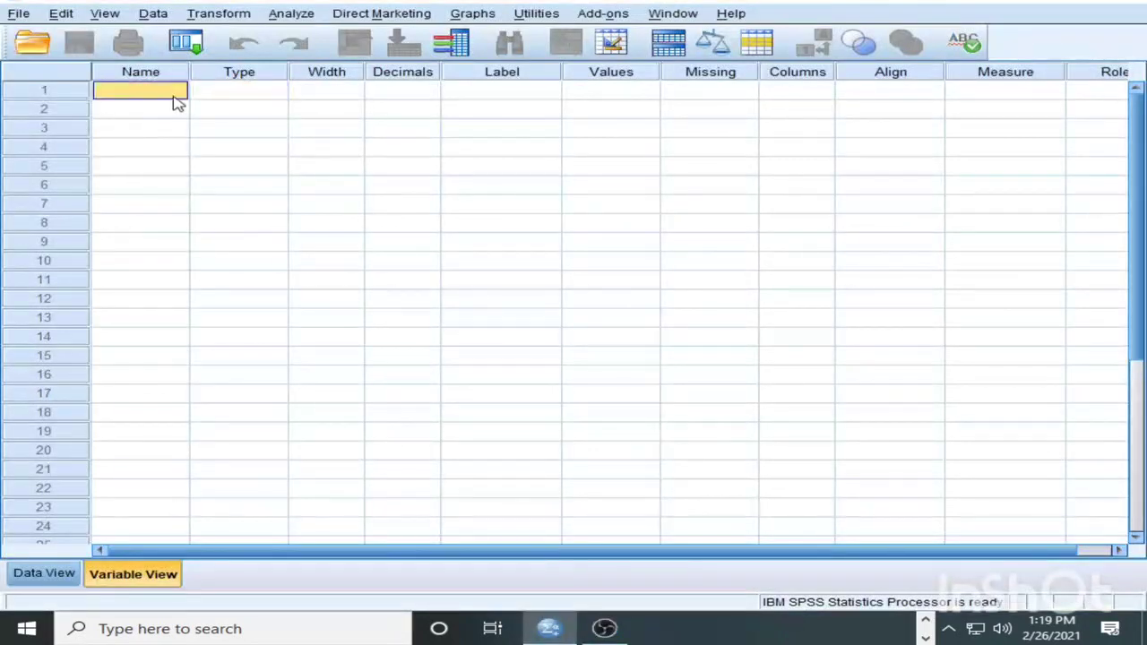
{"action": "type", "text": "No"}
{"action": "type", "text": ". Res"}
{"action": "type", "text": "ponden"}
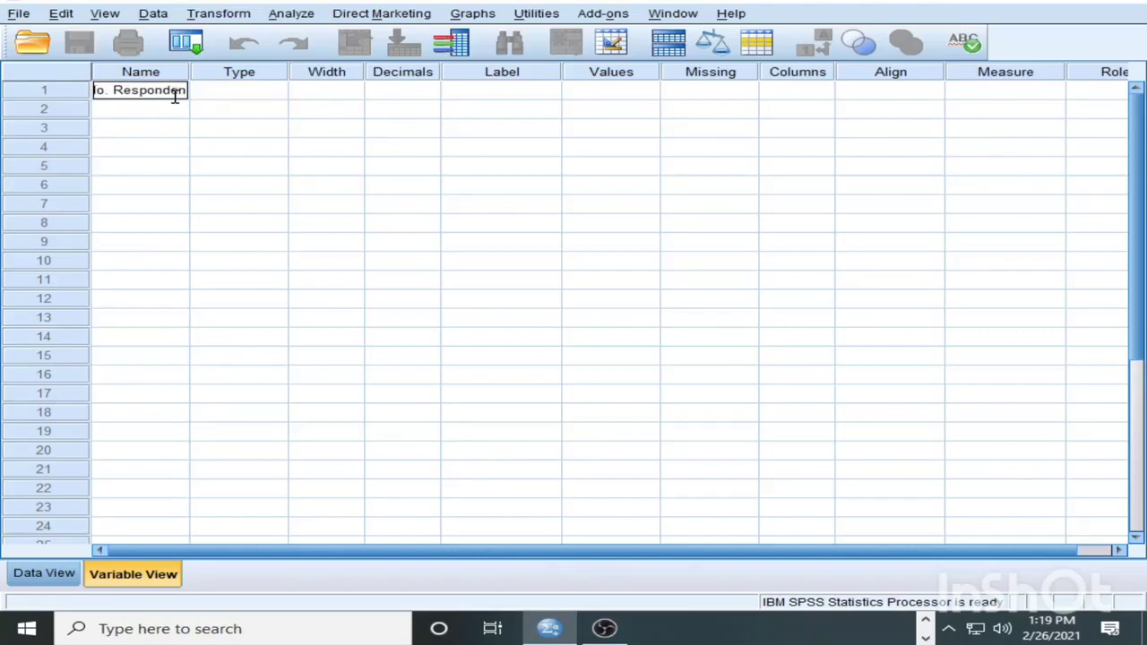
{"action": "key", "text": "Return"}
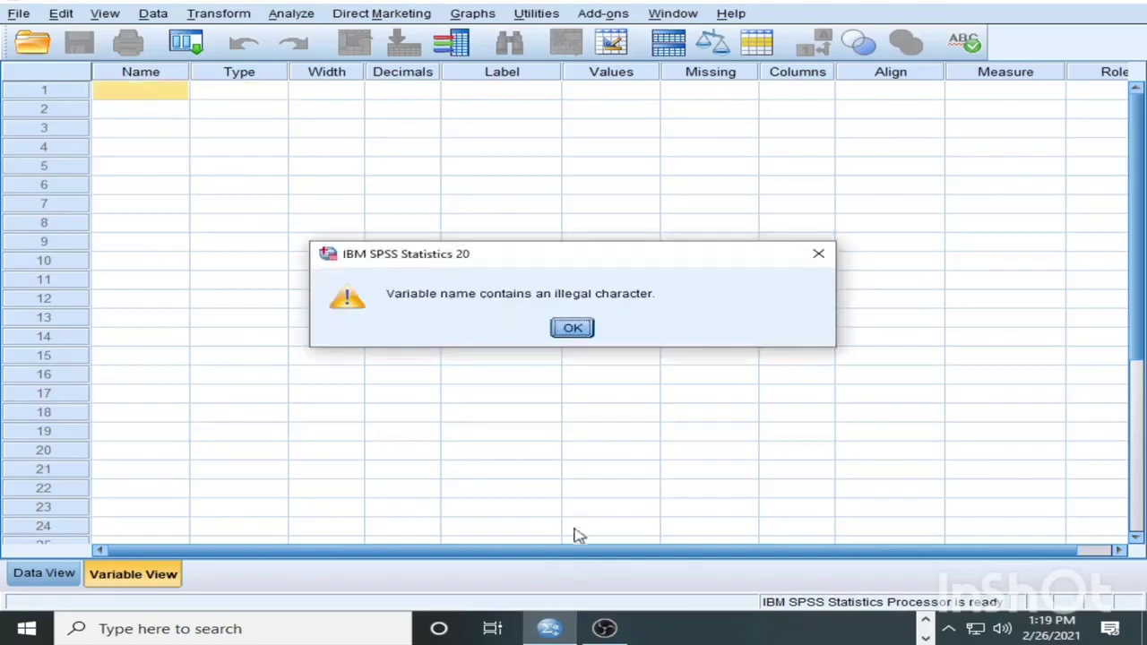
{"action": "left_click", "coordinate": [572, 328]}
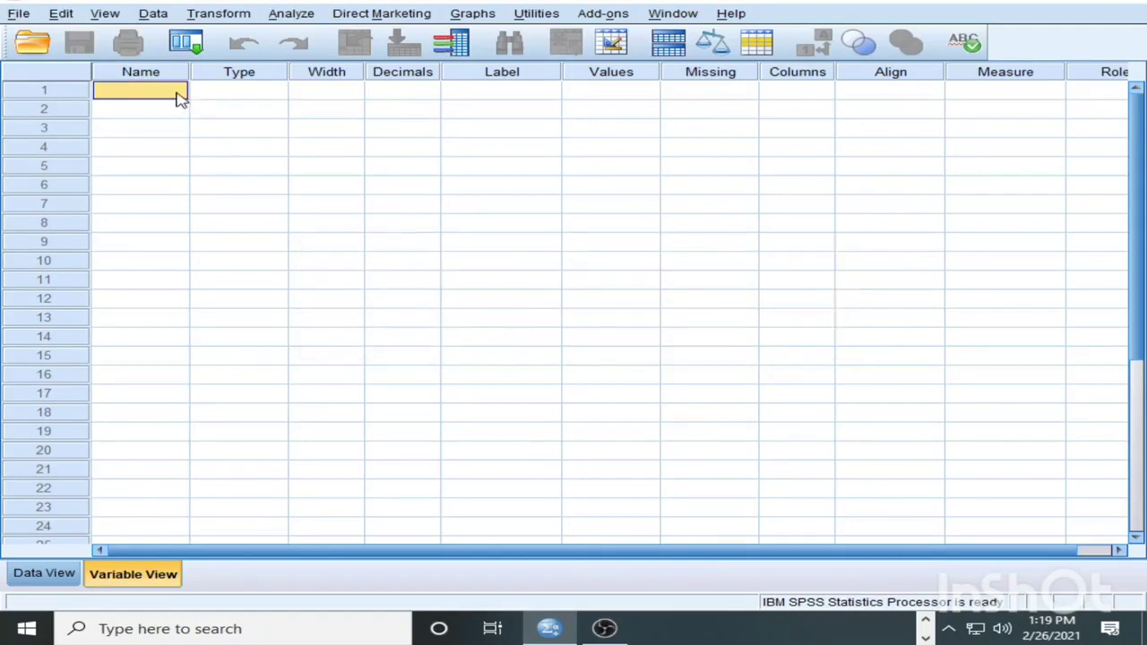
Name the first three variables "no.responden", "nama" and "umur" in Variable View.
{"action": "type", "text": "no.responden"}
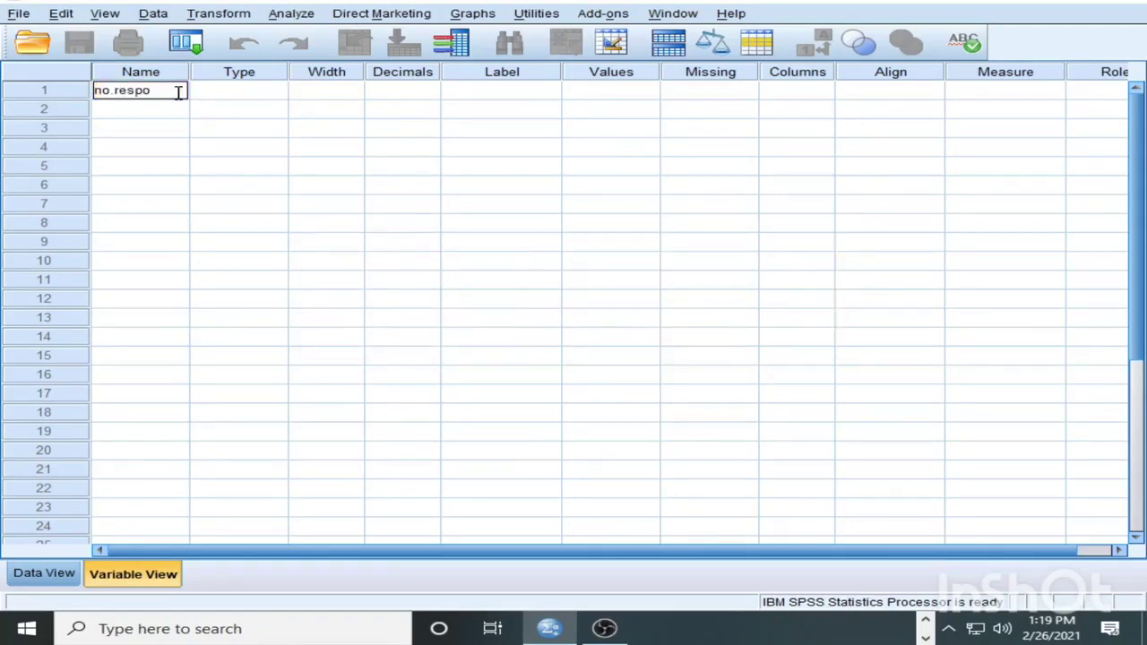
{"action": "left_click", "coordinate": [179, 96]}
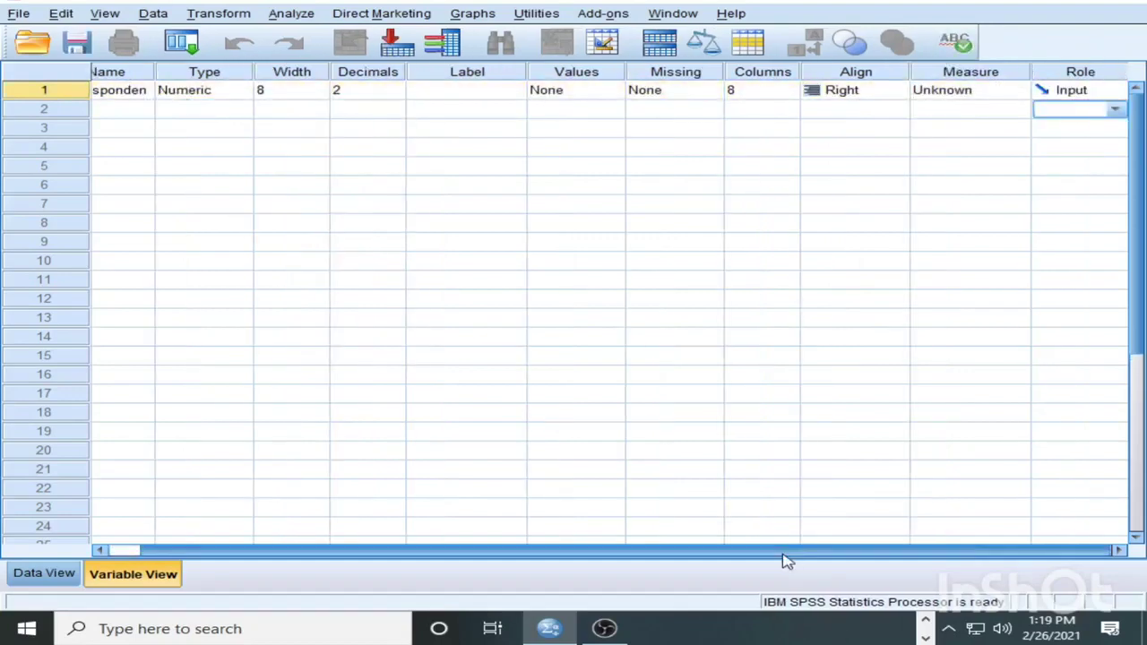
{"action": "left_click_drag", "start_coordinate": [783, 552], "coordinate": [630, 553]}
{"action": "key", "text": "Home"}
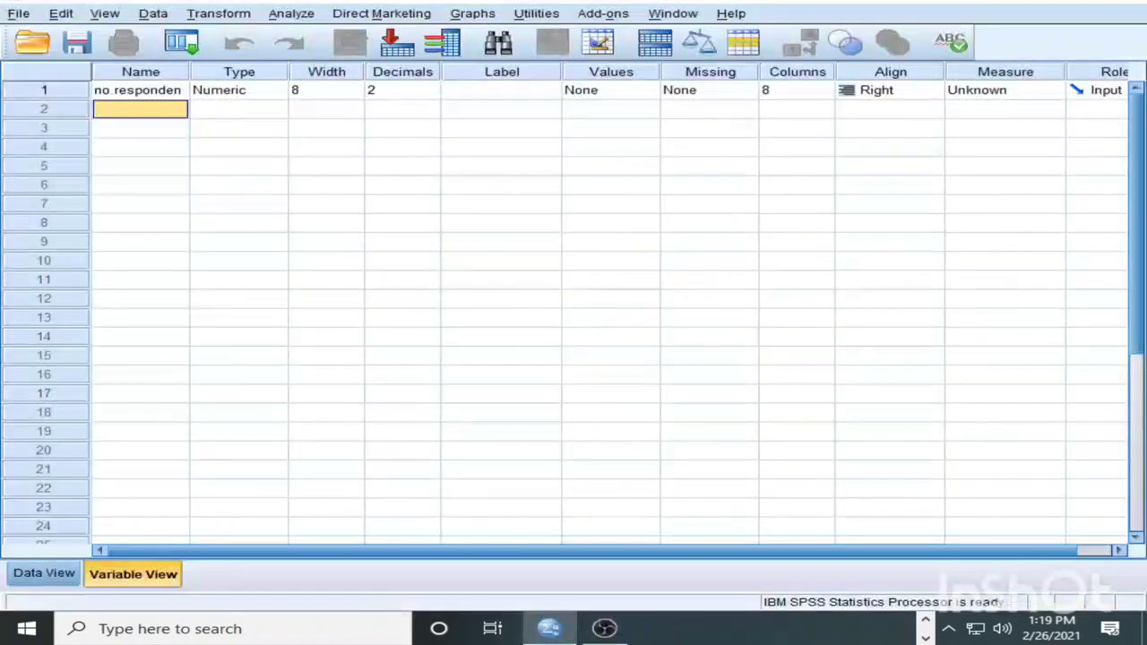
{"action": "type", "text": "nama"}
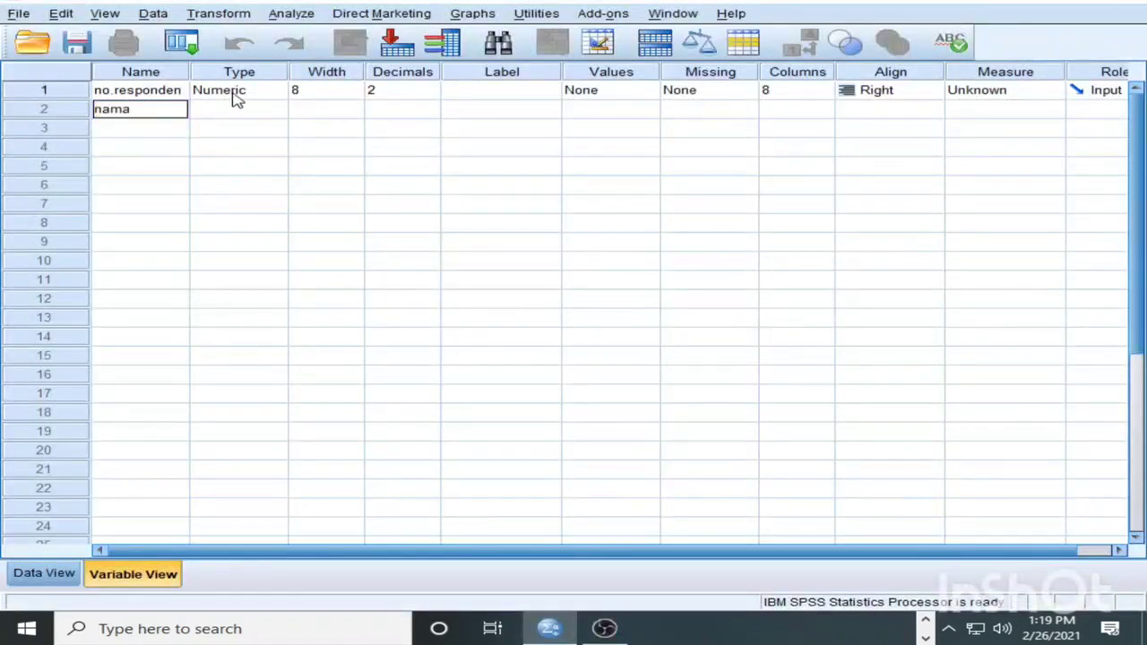
{"action": "key", "text": "Tab"}
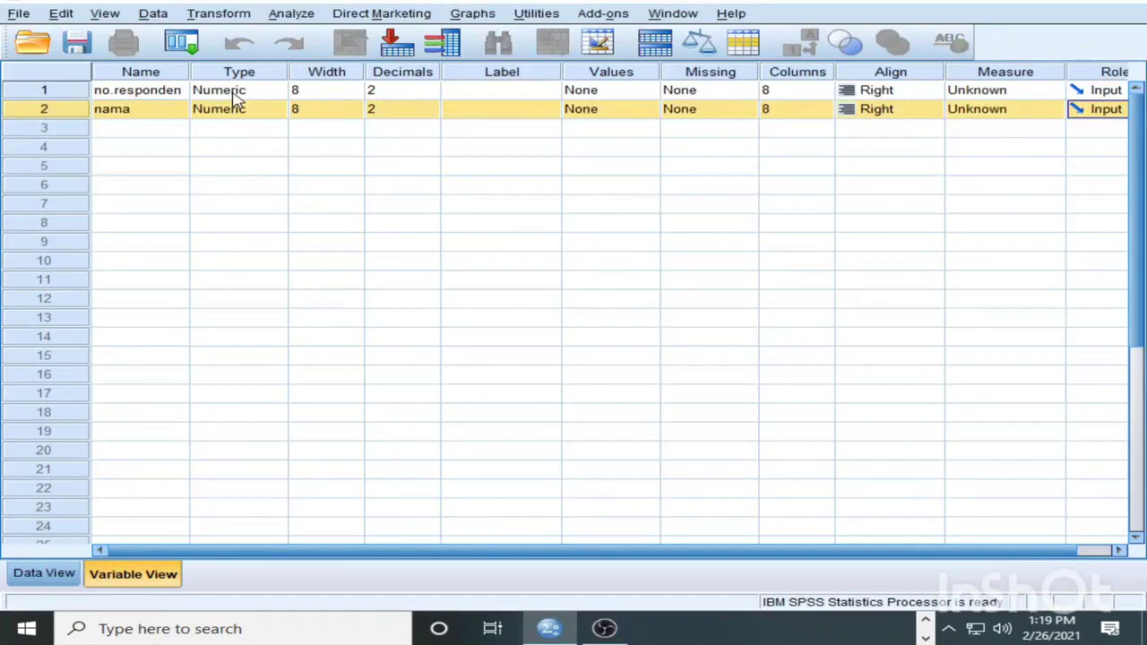
{"action": "left_click", "coordinate": [154, 129]}
{"action": "type", "text": "umur"}
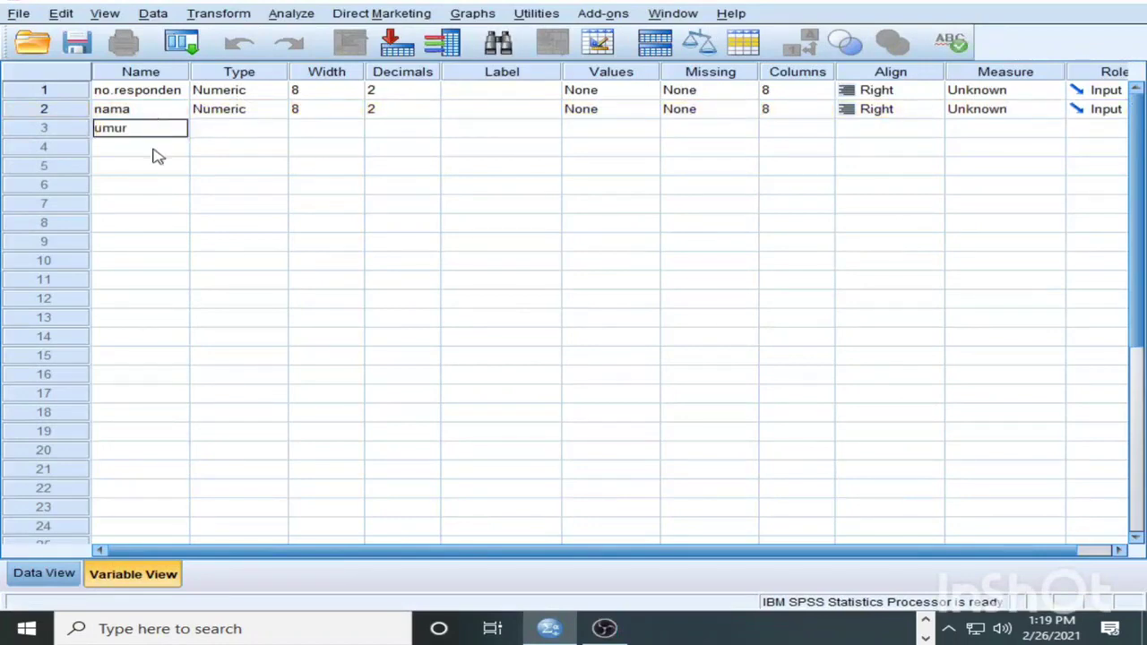
{"action": "key", "text": "Tab"}
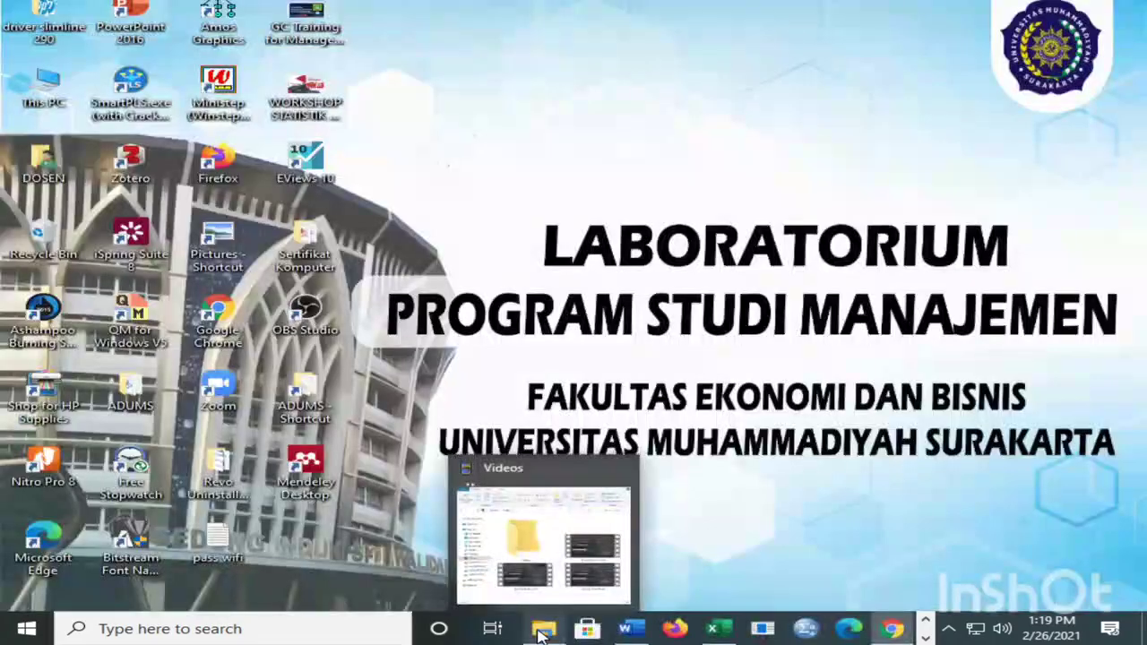
Switch to the Excel score table to check the remaining column headings, and return to SPSS.
{"action": "left_click", "coordinate": [544, 628]}
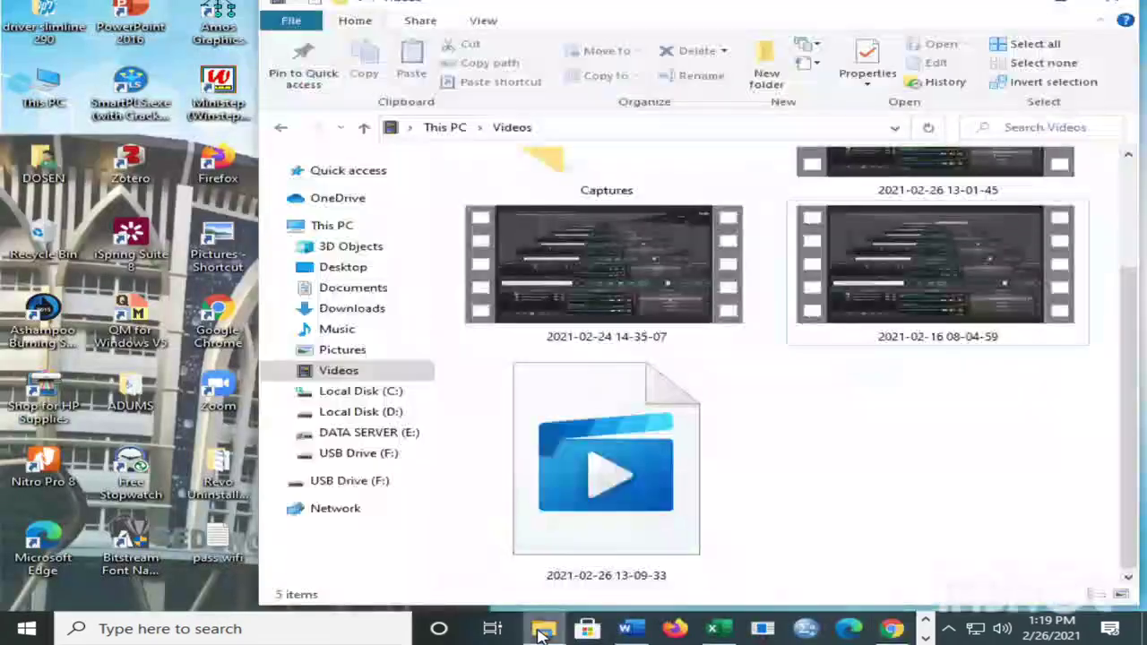
{"action": "left_click", "coordinate": [544, 628]}
{"action": "left_click", "coordinate": [740, 634]}
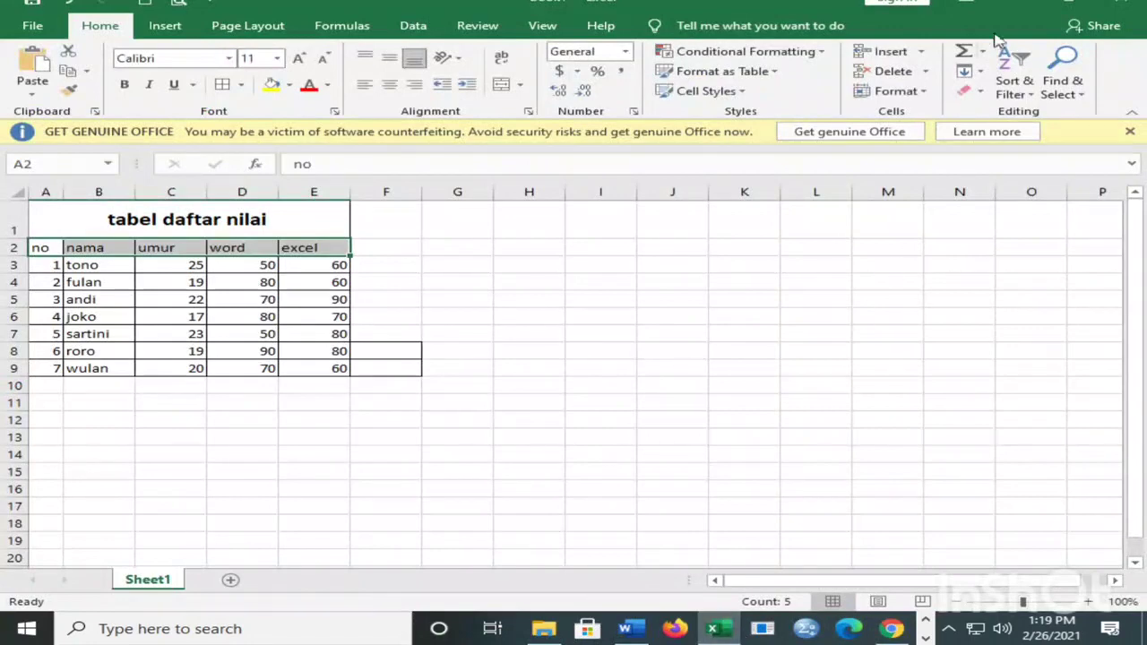
{"action": "left_click", "coordinate": [1017, 8]}
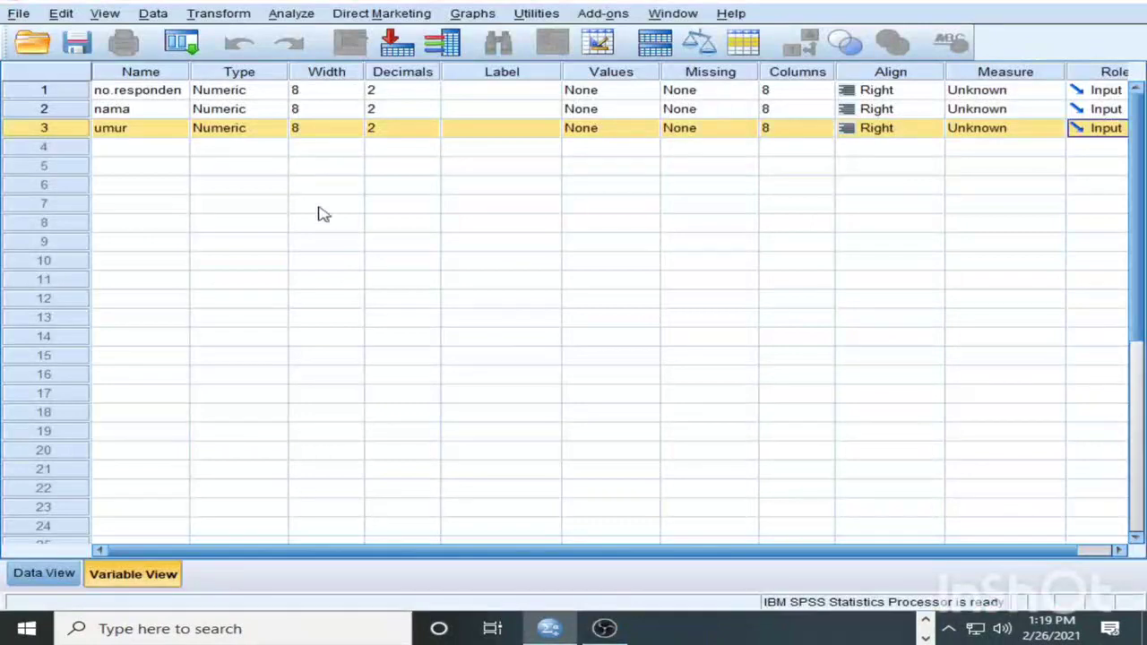
Name the fourth and fifth variables "word" and "excel" in Variable View.
{"action": "left_click", "coordinate": [98, 149]}
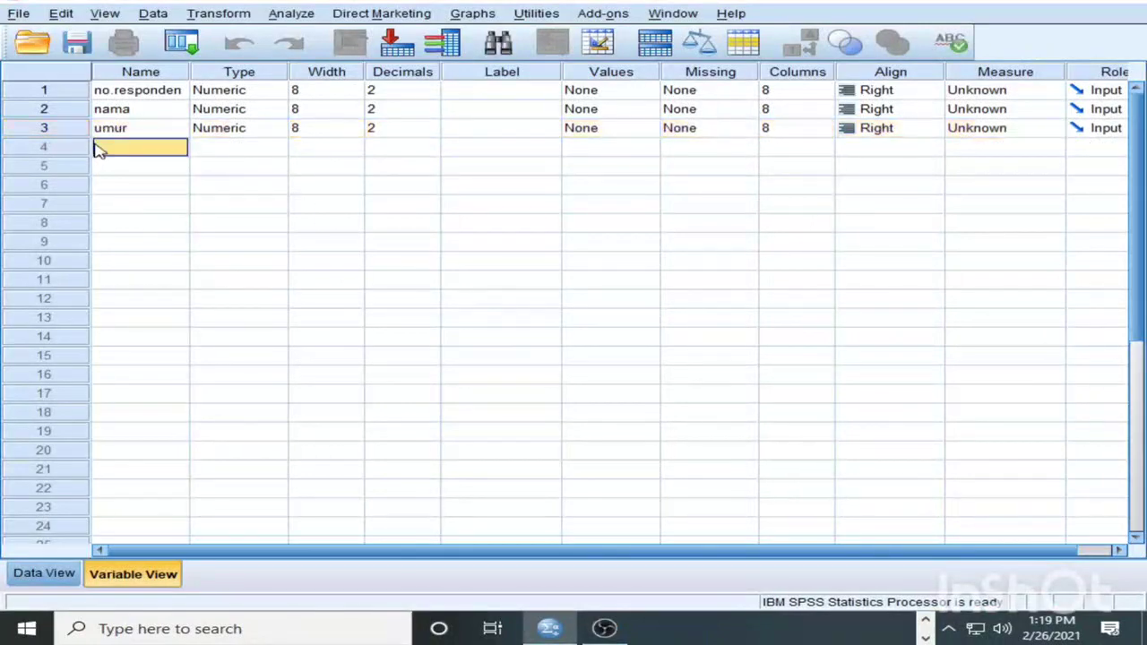
{"action": "type", "text": "ur"}
{"action": "key", "text": "BackSpace"}
{"action": "key", "text": "BackSpace"}
{"action": "key", "text": "BackSpace"}
{"action": "type", "text": "ord"}
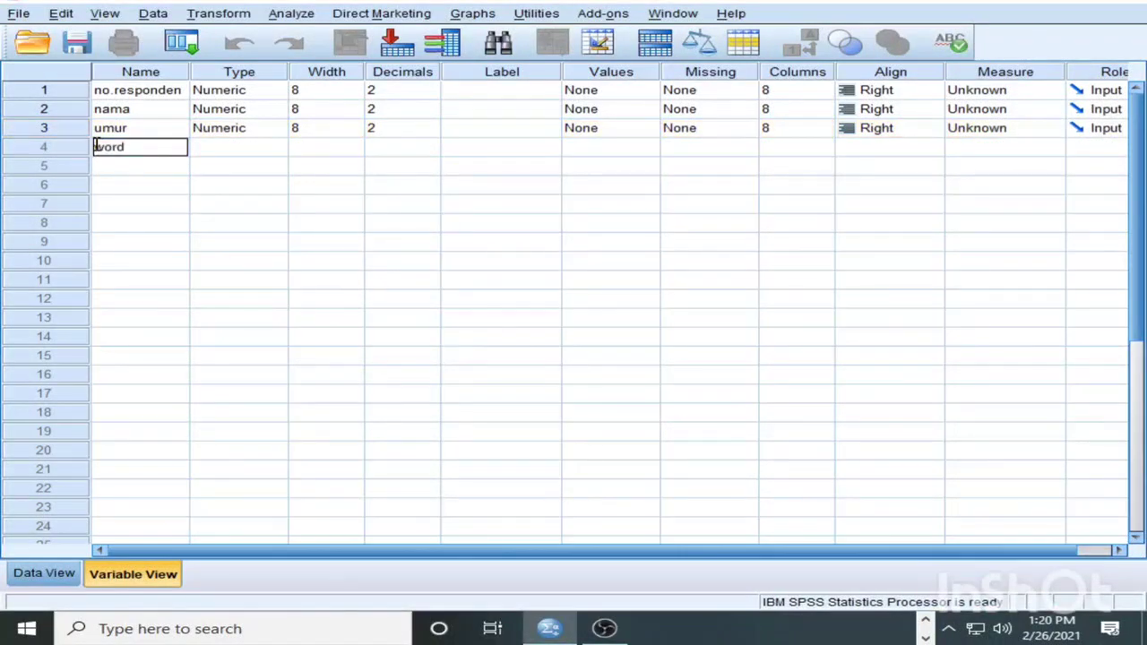
{"action": "left_click", "coordinate": [109, 166]}
{"action": "type", "text": "excel"}
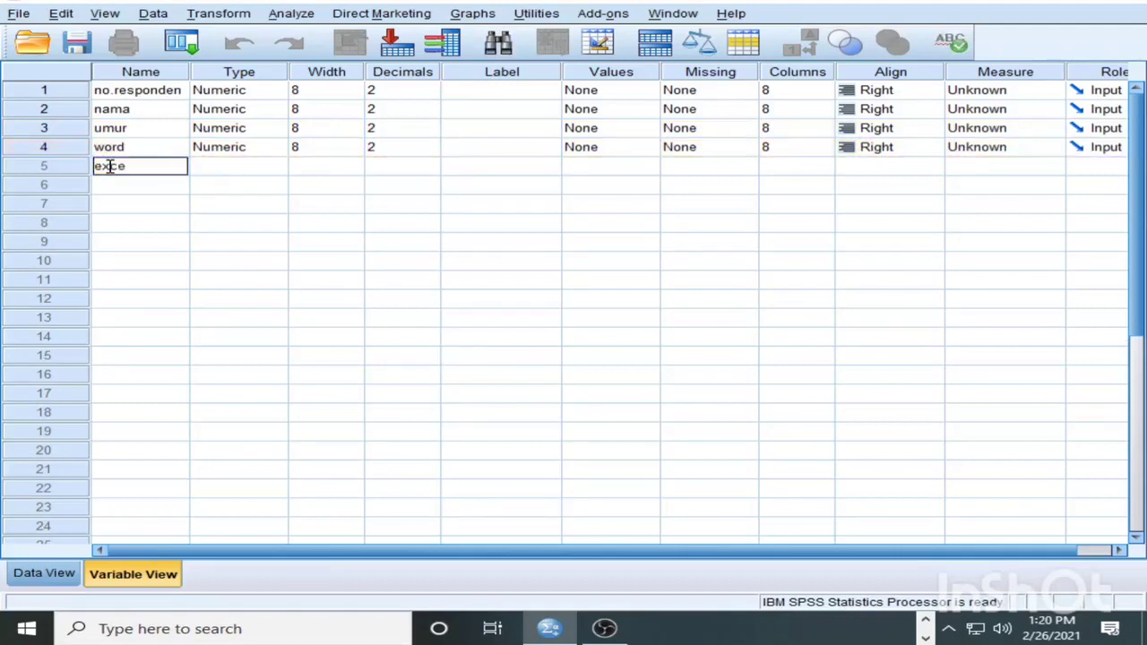
{"action": "left_click", "coordinate": [334, 187]}
Set the decimals of the no.responden variable to 0.
{"action": "left_click", "coordinate": [413, 91]}
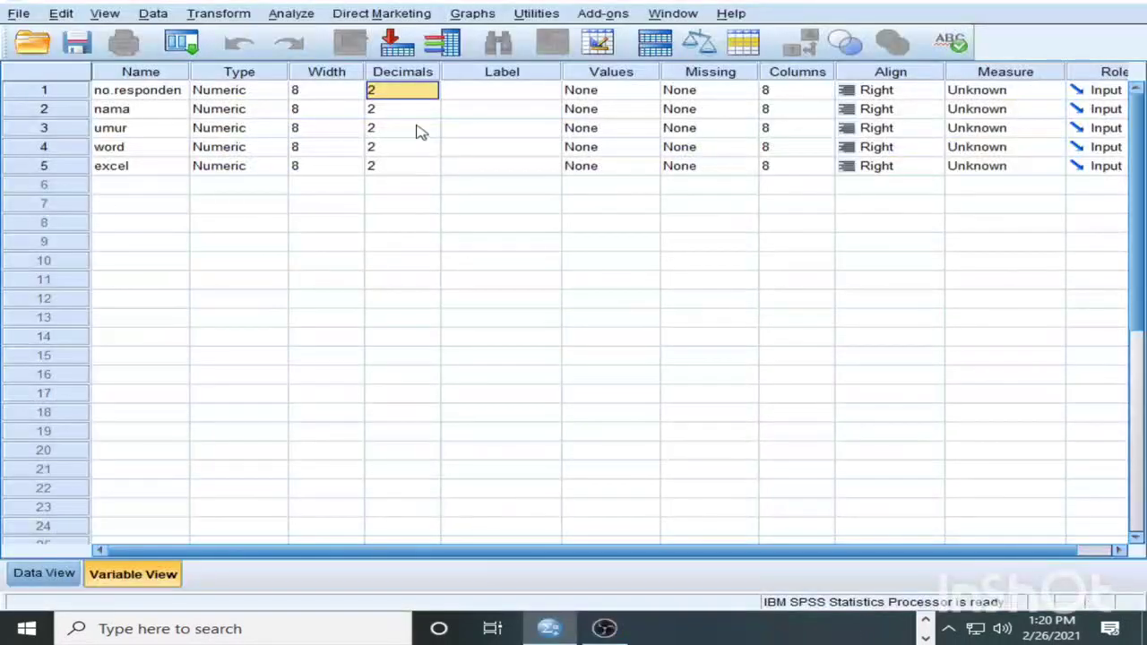
{"action": "left_click", "coordinate": [399, 93]}
{"action": "left_click", "coordinate": [431, 94]}
{"action": "left_click", "coordinate": [430, 94]}
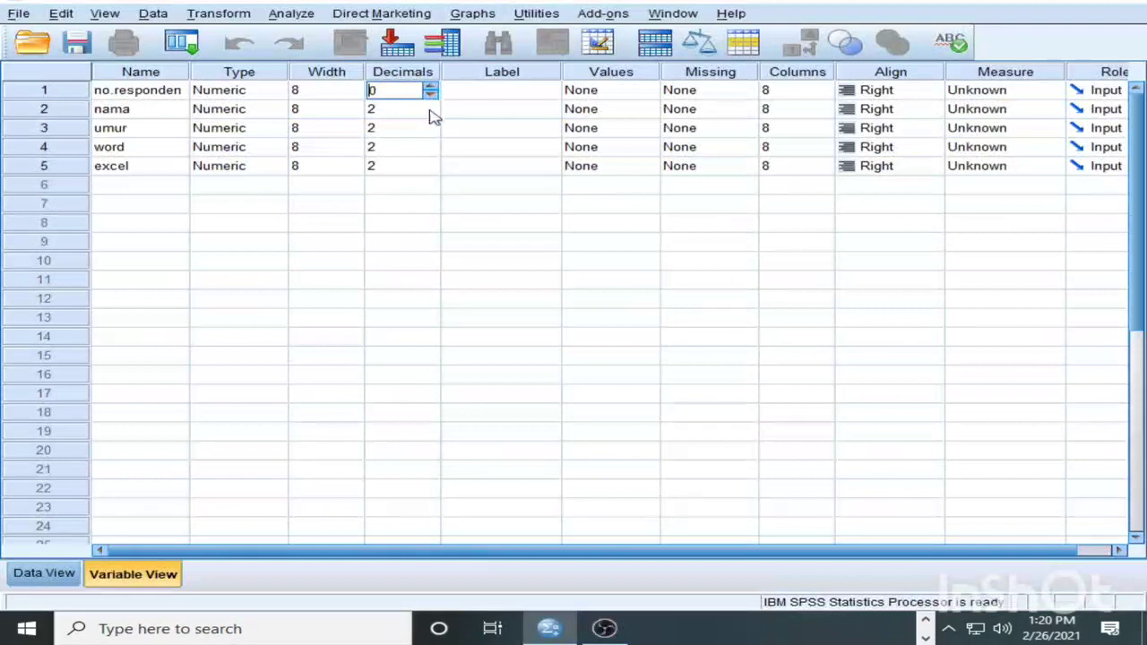
Set the decimals of the nama, umur, word and excel variables to 0.
{"action": "left_click", "coordinate": [431, 108]}
{"action": "left_click", "coordinate": [431, 113]}
{"action": "left_click", "coordinate": [430, 112]}
{"action": "left_click", "coordinate": [431, 127]}
{"action": "left_click", "coordinate": [430, 126]}
{"action": "left_click", "coordinate": [431, 134]}
{"action": "left_click", "coordinate": [430, 135]}
{"action": "left_click", "coordinate": [430, 134]}
{"action": "left_click", "coordinate": [430, 149]}
{"action": "left_click", "coordinate": [430, 153]}
{"action": "left_click", "coordinate": [430, 153]}
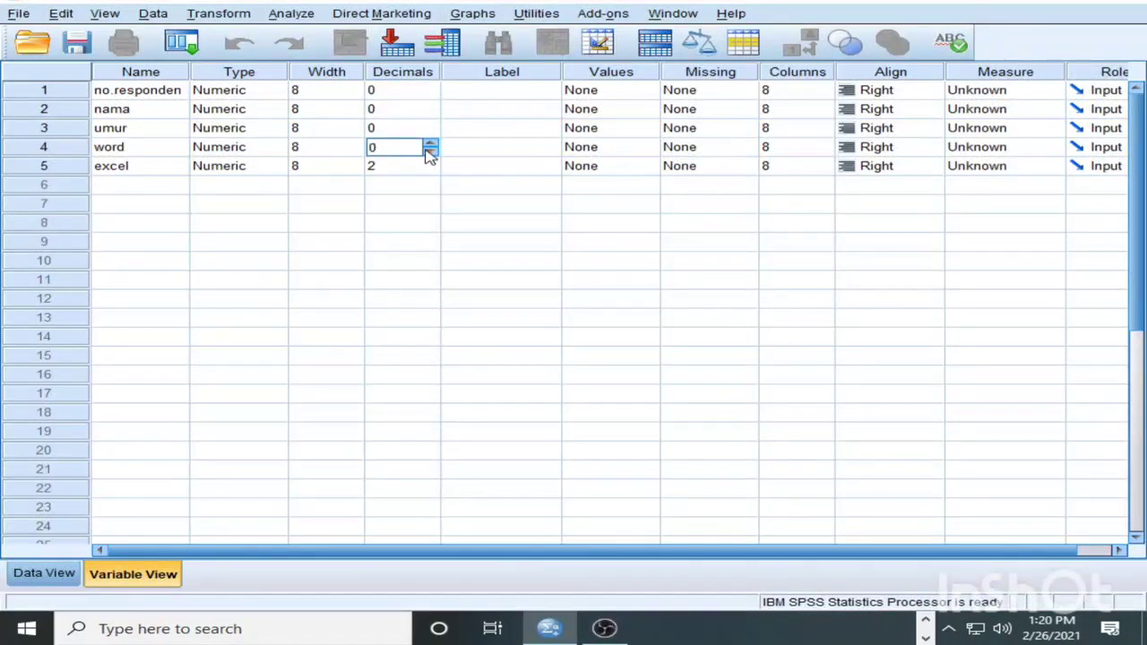
{"action": "left_click", "coordinate": [430, 167]}
{"action": "left_click", "coordinate": [430, 171]}
{"action": "left_click", "coordinate": [430, 170]}
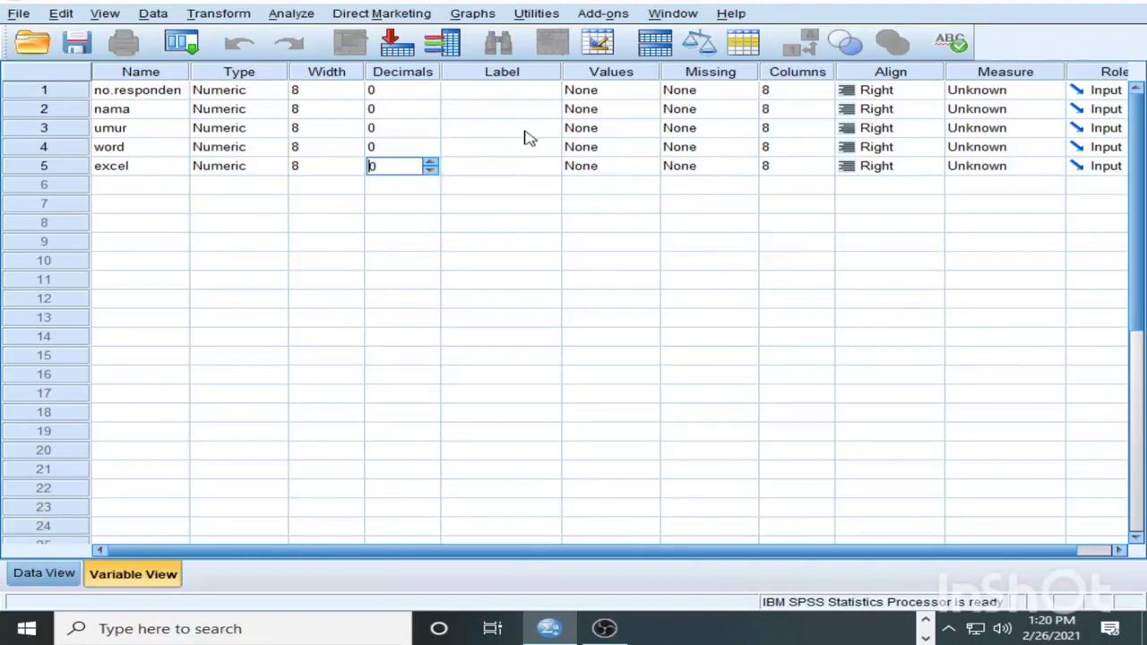
{"action": "left_click", "coordinate": [538, 97]}
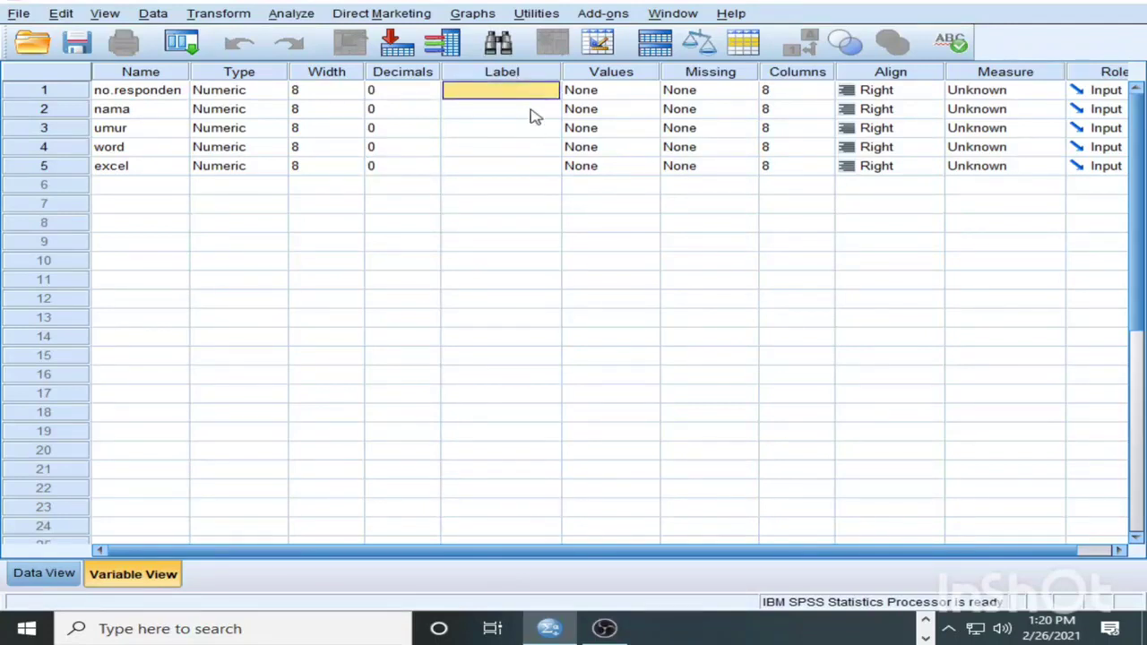
{"action": "left_click", "coordinate": [533, 113]}
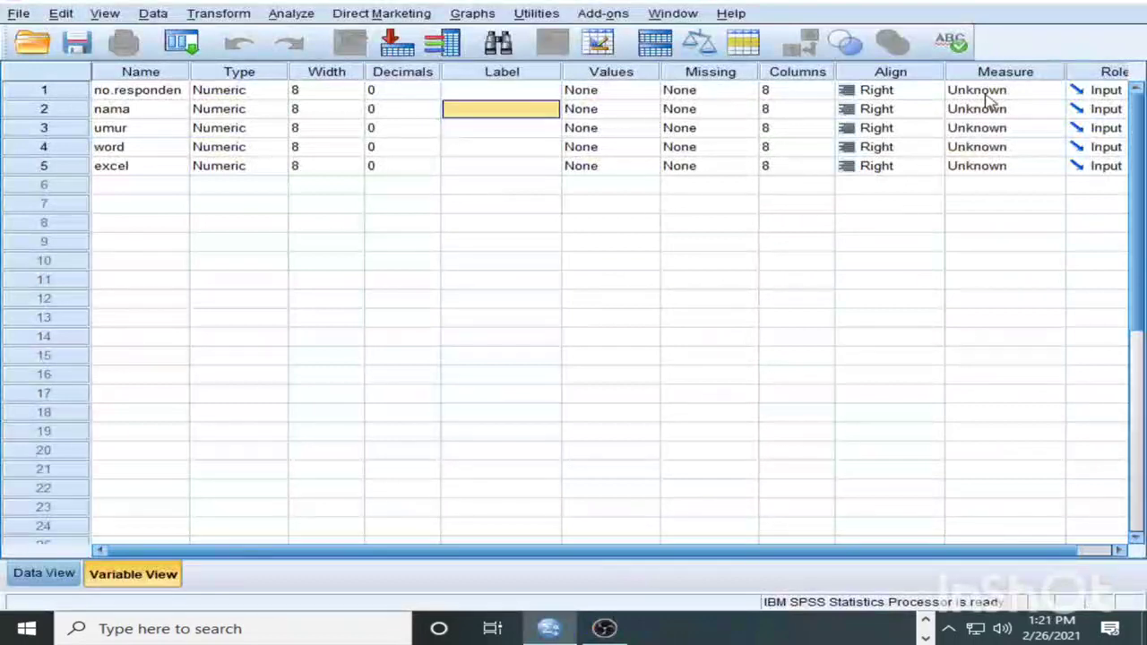
Set the measurement level of all five variables to Nominal.
{"action": "left_click", "coordinate": [1015, 97]}
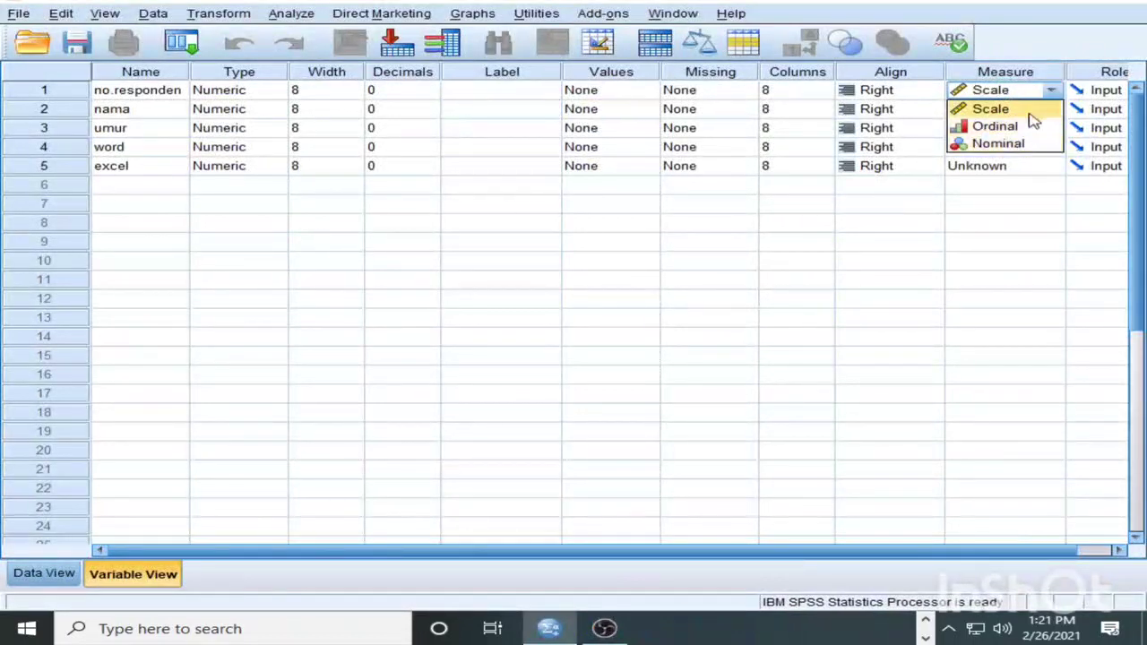
{"action": "left_click", "coordinate": [1027, 143]}
{"action": "left_click", "coordinate": [1027, 112]}
{"action": "left_click", "coordinate": [1040, 147]}
{"action": "left_click", "coordinate": [1044, 110]}
{"action": "left_click", "coordinate": [1038, 163]}
{"action": "left_click", "coordinate": [1040, 130]}
{"action": "left_click", "coordinate": [1037, 181]}
{"action": "left_click", "coordinate": [1037, 149]}
{"action": "left_click", "coordinate": [1034, 202]}
{"action": "left_click", "coordinate": [1032, 171]}
{"action": "left_click", "coordinate": [1027, 217]}
{"action": "left_click", "coordinate": [789, 261]}
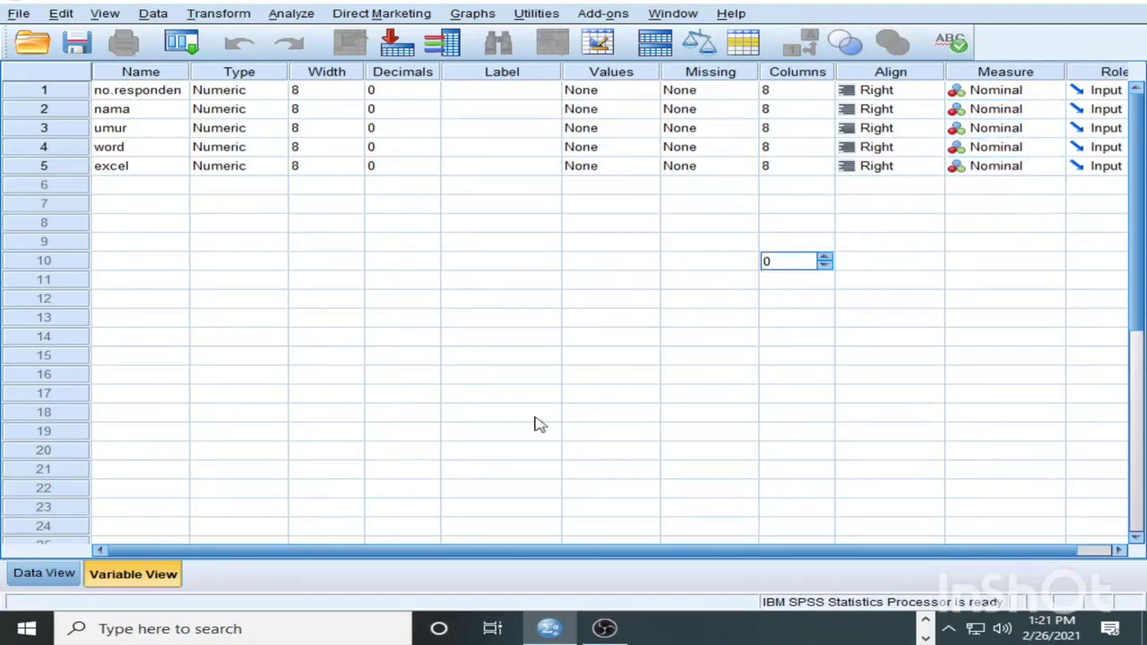
Check the column headings in Data View against the variable names in Variable View, and return to Data View.
{"action": "left_click", "coordinate": [50, 583]}
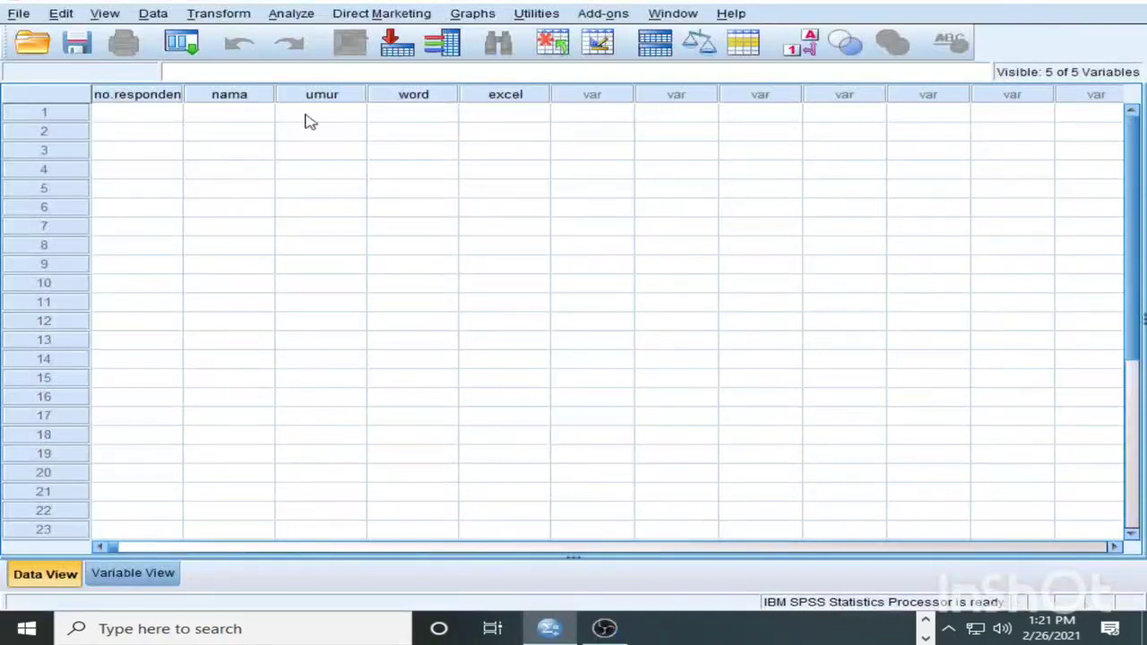
{"action": "left_click", "coordinate": [133, 574]}
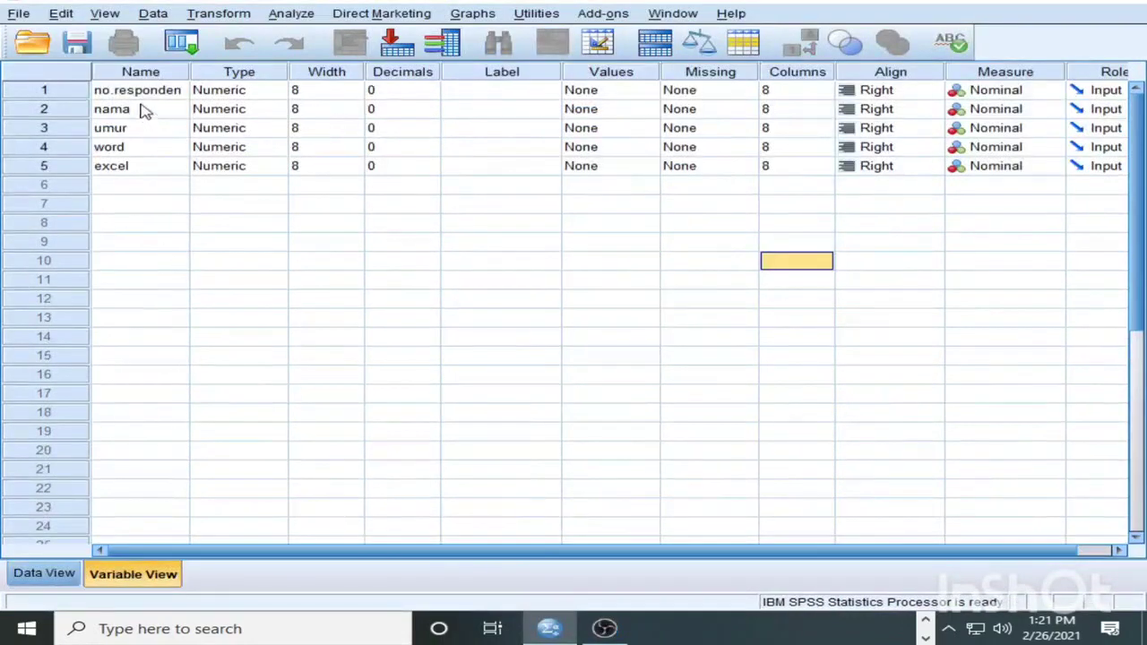
{"action": "left_click", "coordinate": [45, 574]}
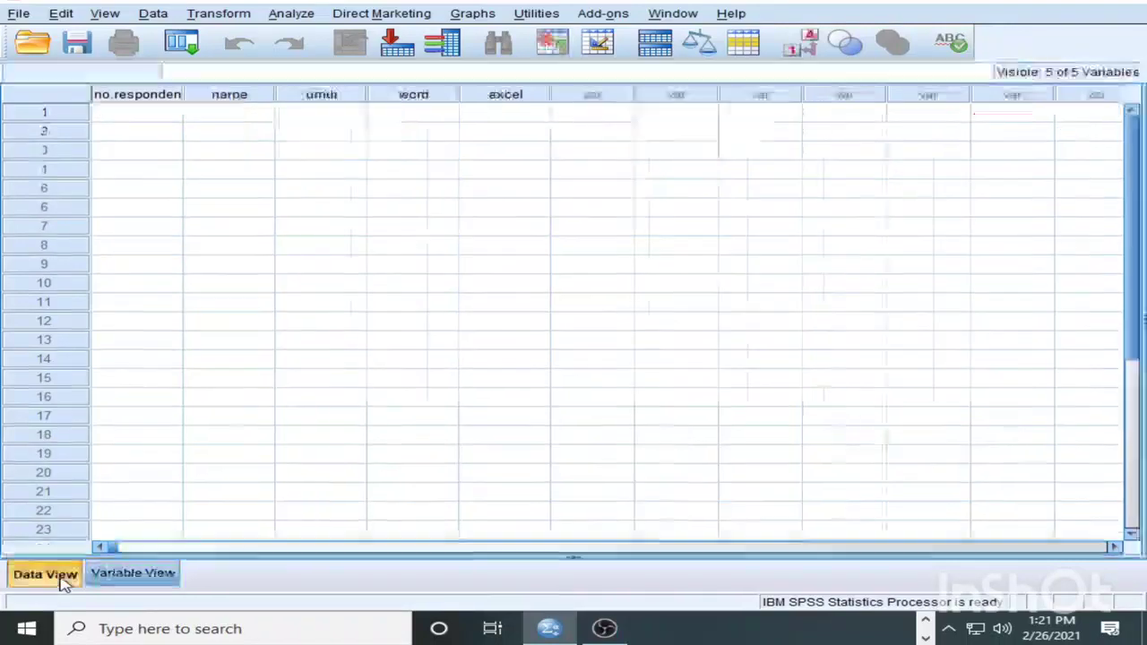
Copy the seven data rows A3:E9 from the Excel score table and paste them into Data View from the first no.responden cell.
{"action": "left_click", "coordinate": [144, 117]}
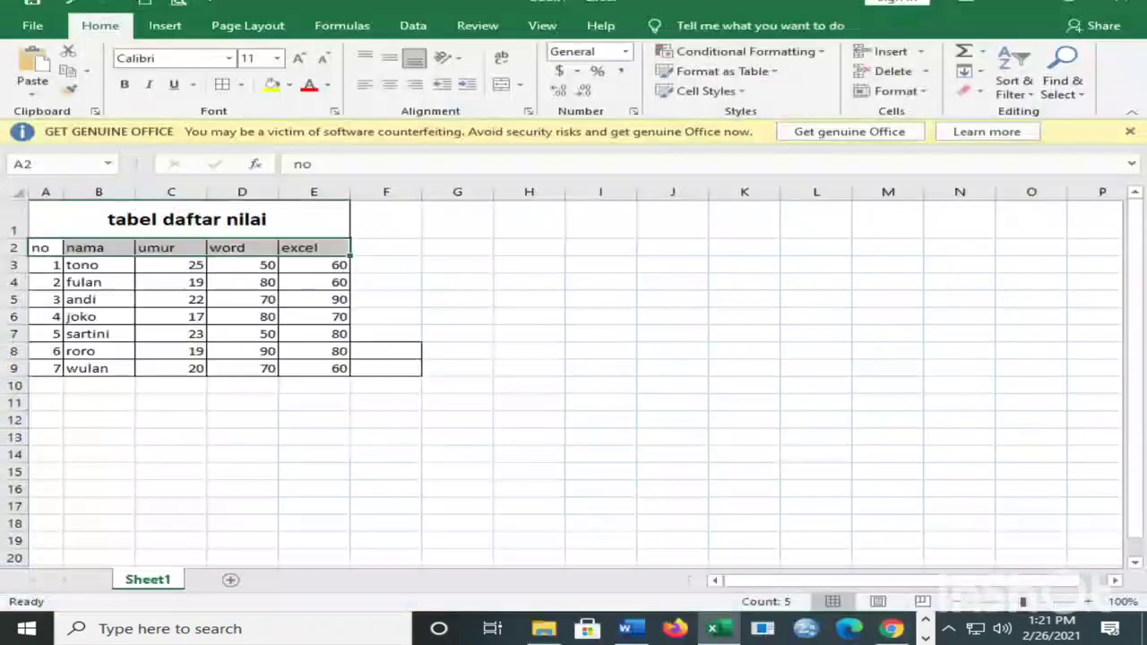
{"action": "left_click", "coordinate": [56, 266]}
{"action": "left_click_drag", "start_coordinate": [54, 265], "coordinate": [315, 368]}
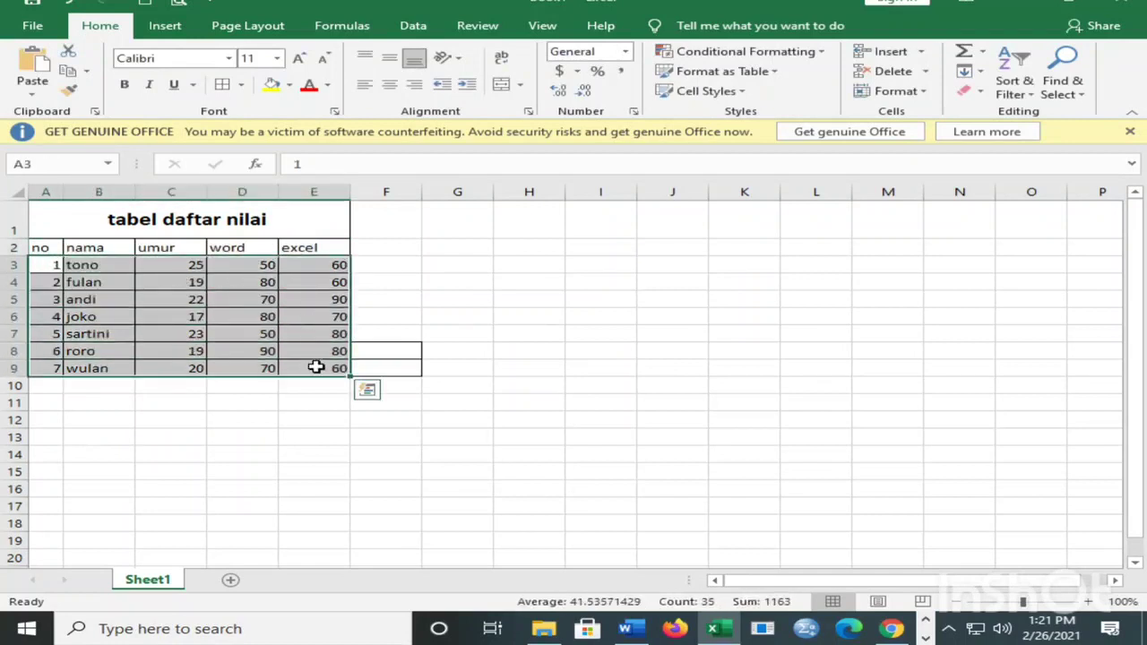
{"action": "key", "text": "ctrl+c"}
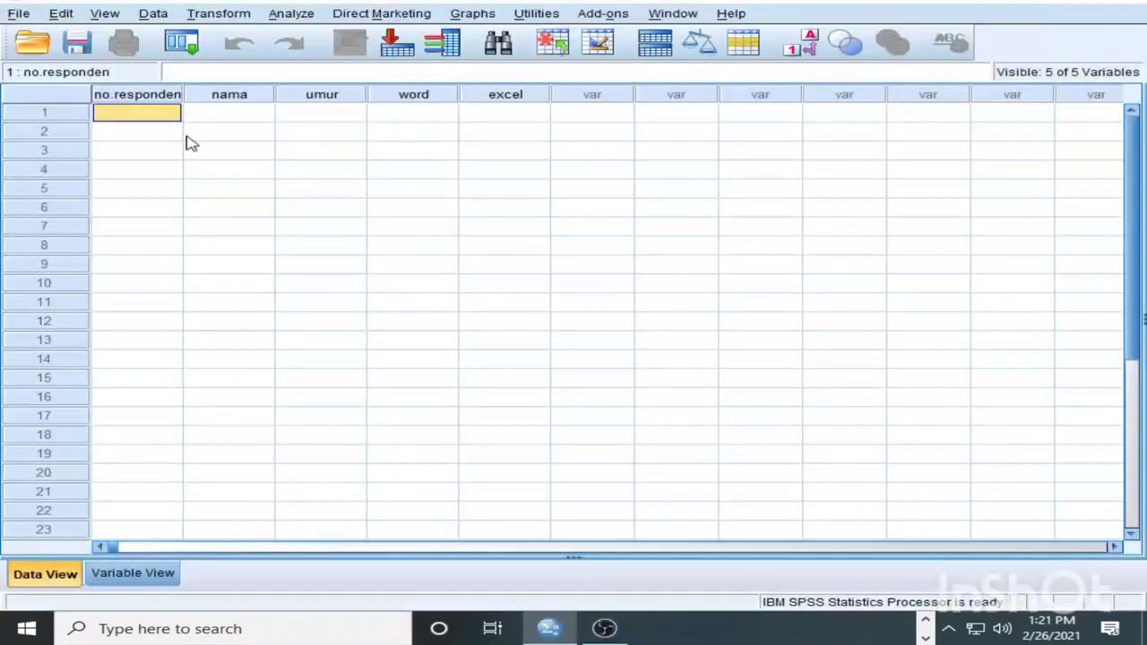
{"action": "key", "text": "ctrl+v"}
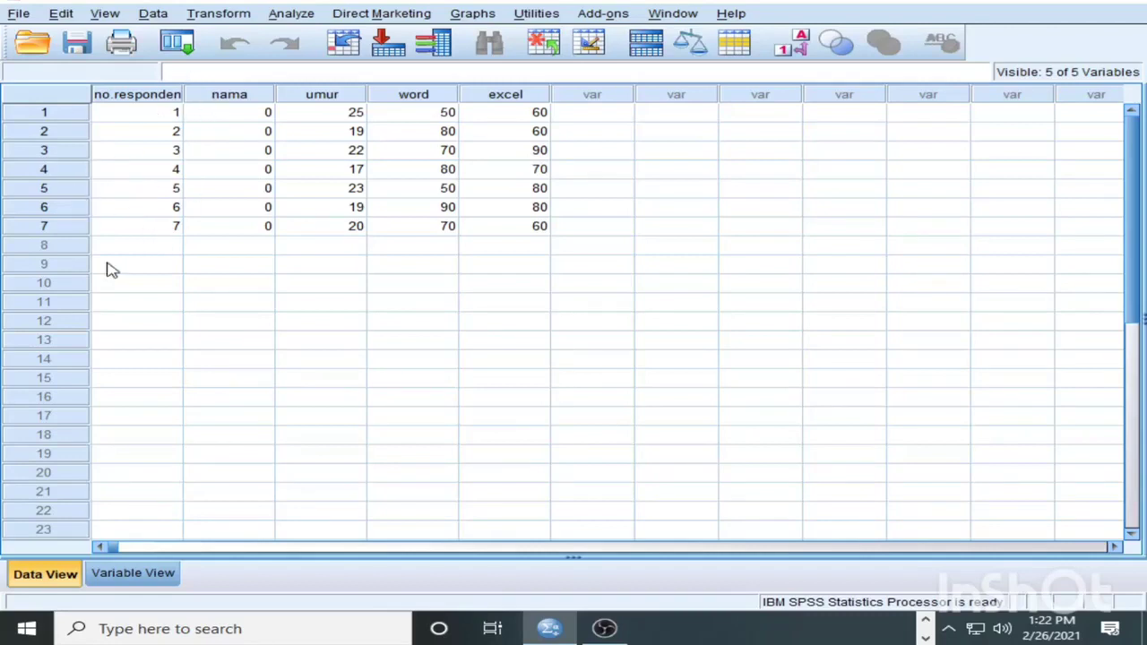
Start a Frequencies analysis and add umur, word and excel as the variables to analyze.
{"action": "left_click", "coordinate": [296, 16]}
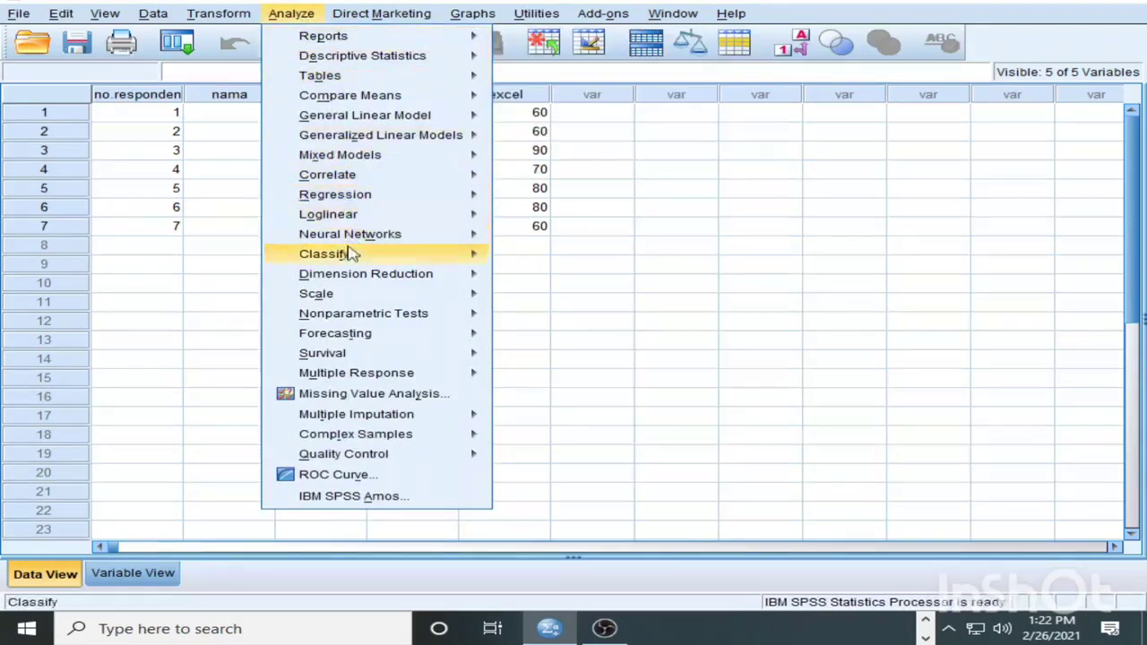
{"action": "mouse_move", "coordinate": [352, 299]}
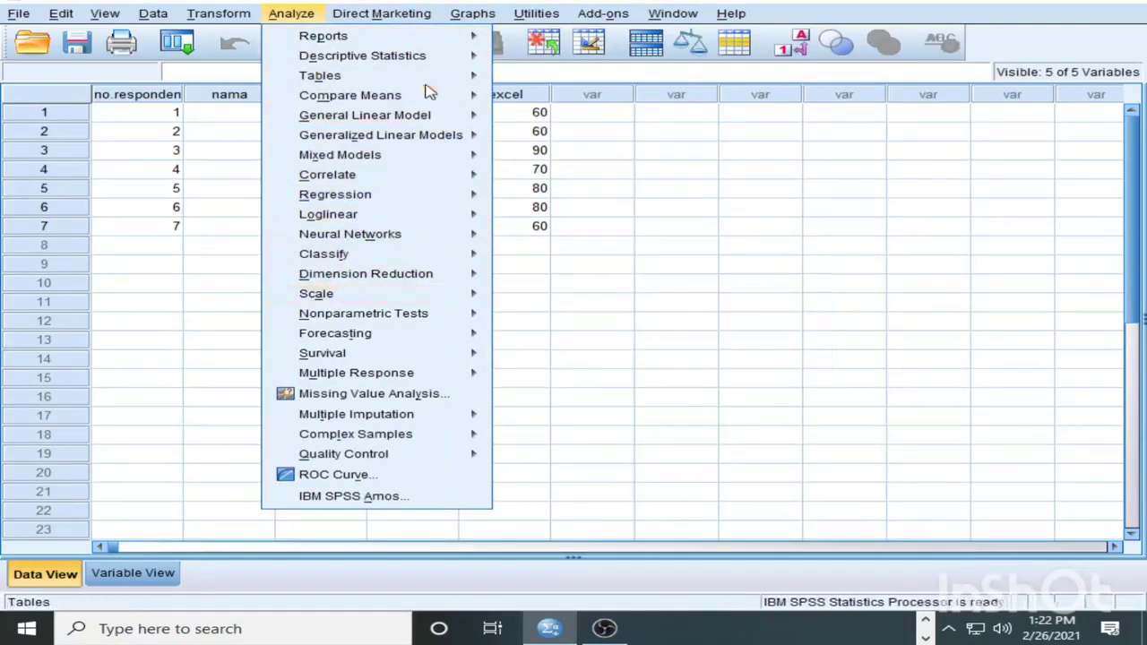
{"action": "mouse_move", "coordinate": [441, 59]}
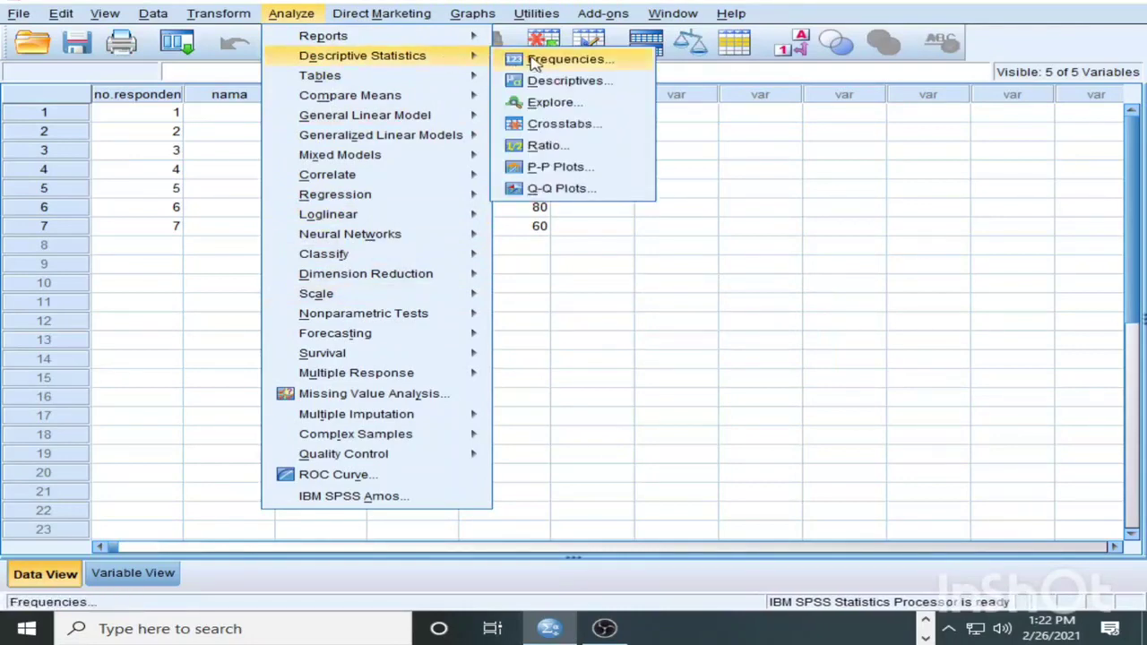
{"action": "left_click", "coordinate": [535, 61]}
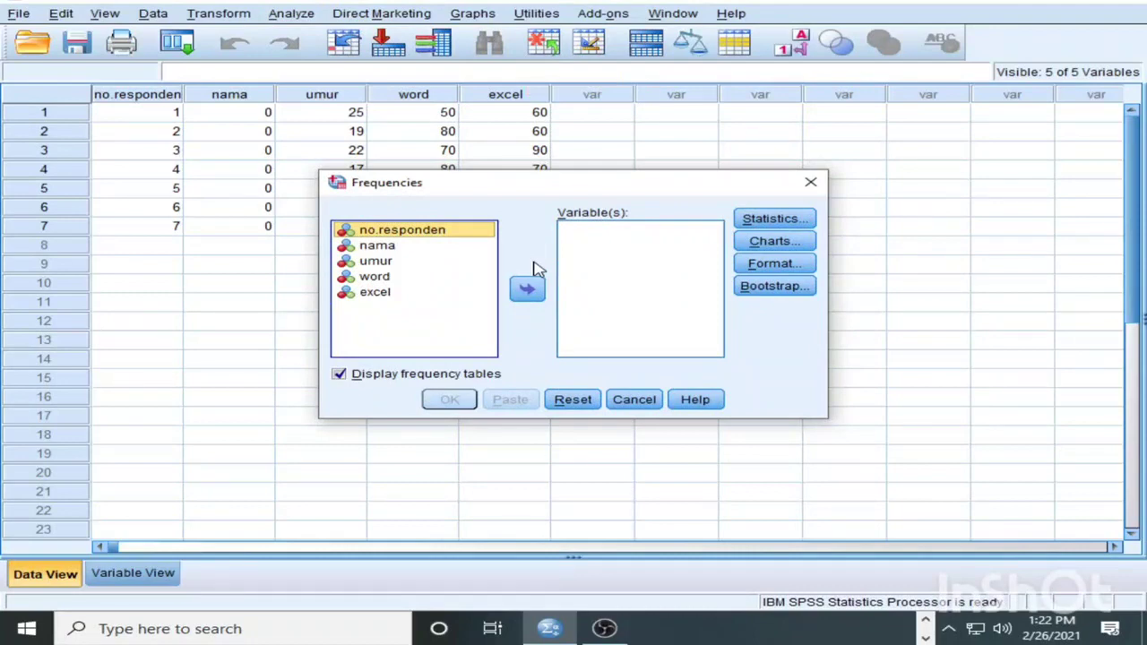
{"action": "left_click", "coordinate": [391, 255]}
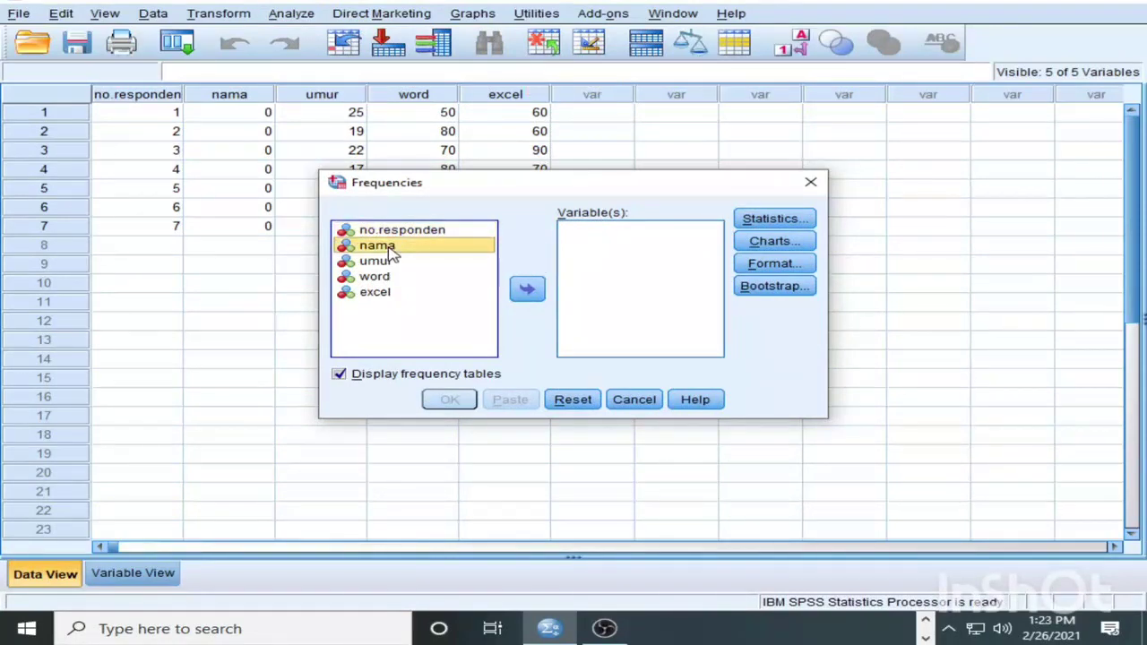
{"action": "left_click", "coordinate": [369, 268]}
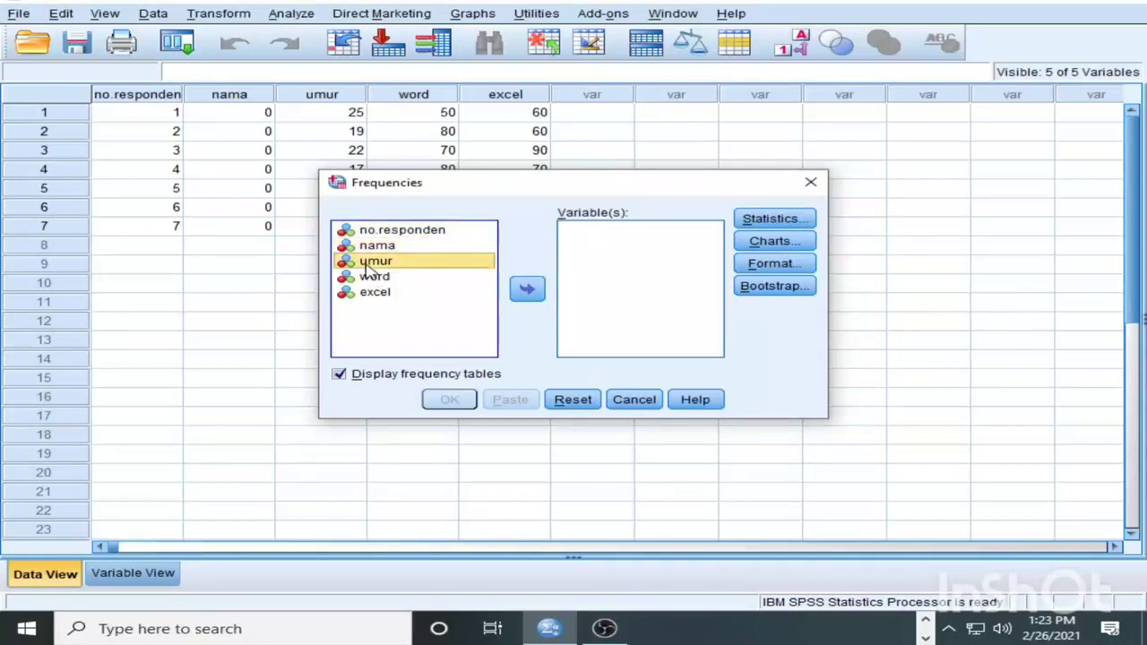
{"action": "left_click_drag", "start_coordinate": [367, 269], "coordinate": [374, 293]}
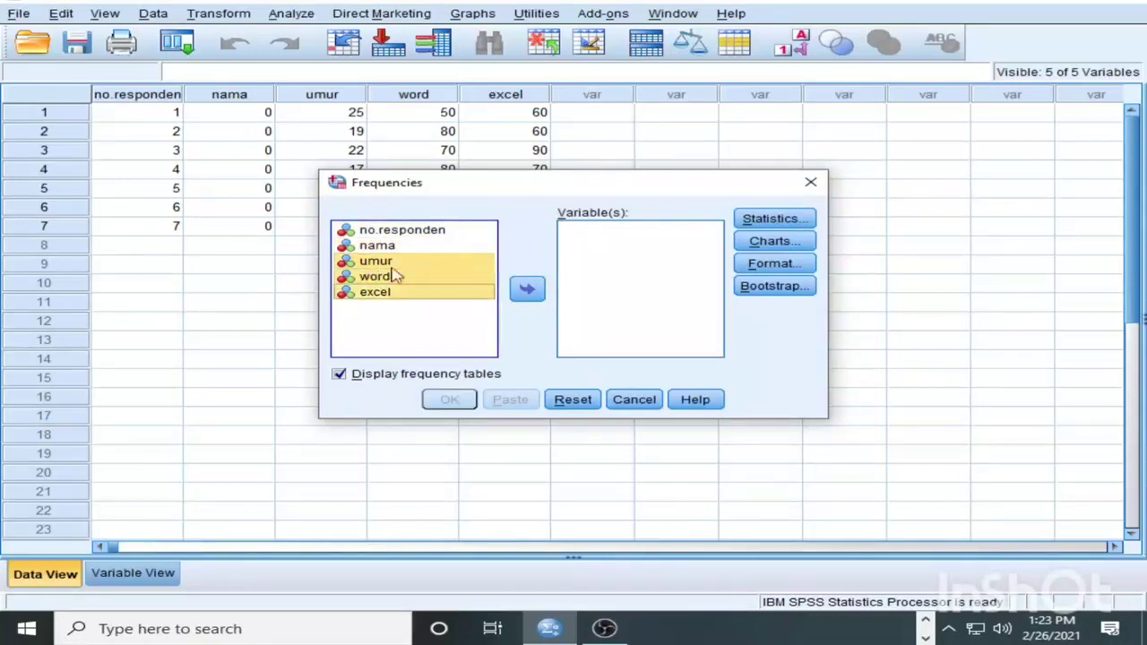
{"action": "left_click", "coordinate": [527, 291]}
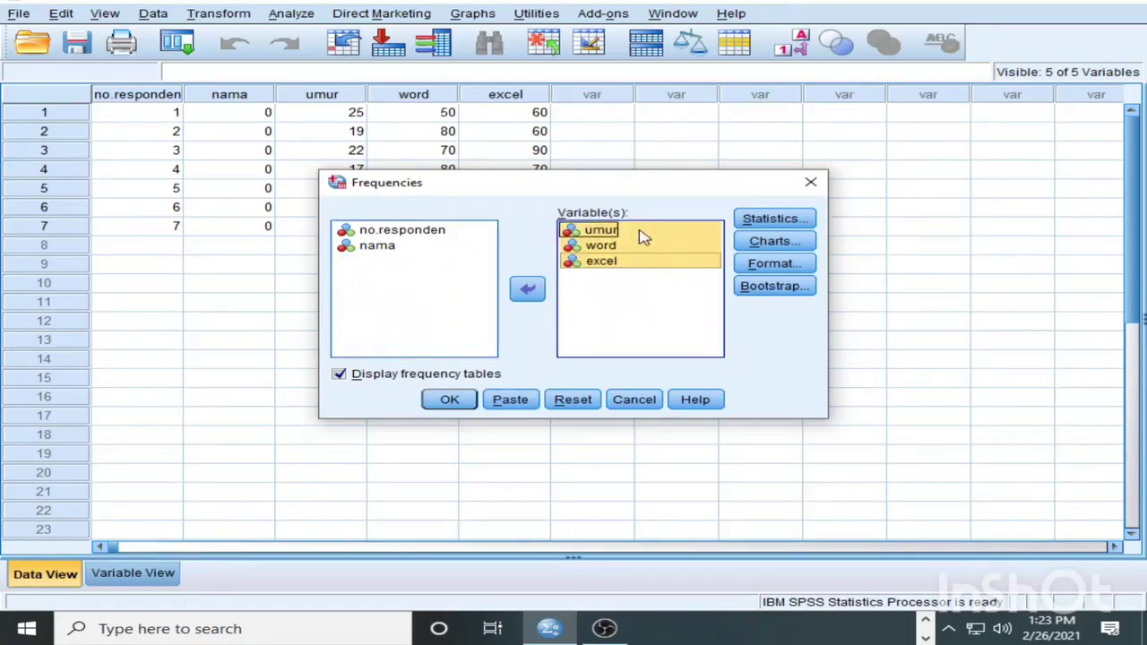
Remove umur from the Frequencies analysis variables and add it back after word and excel.
{"action": "left_click", "coordinate": [641, 233]}
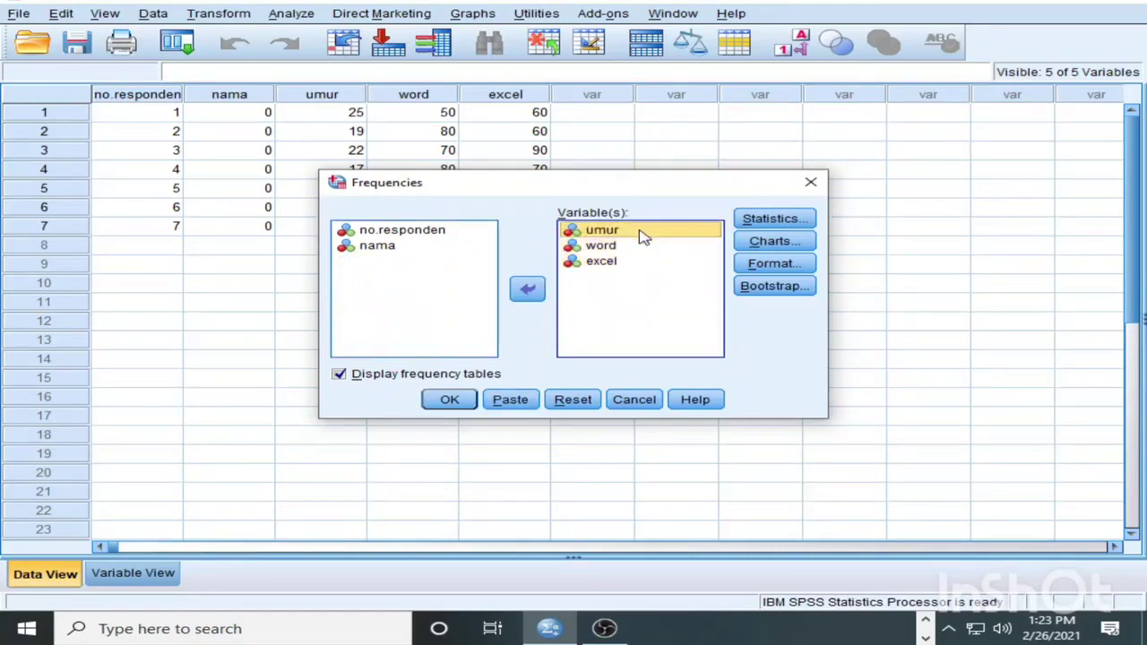
{"action": "left_click", "coordinate": [529, 292]}
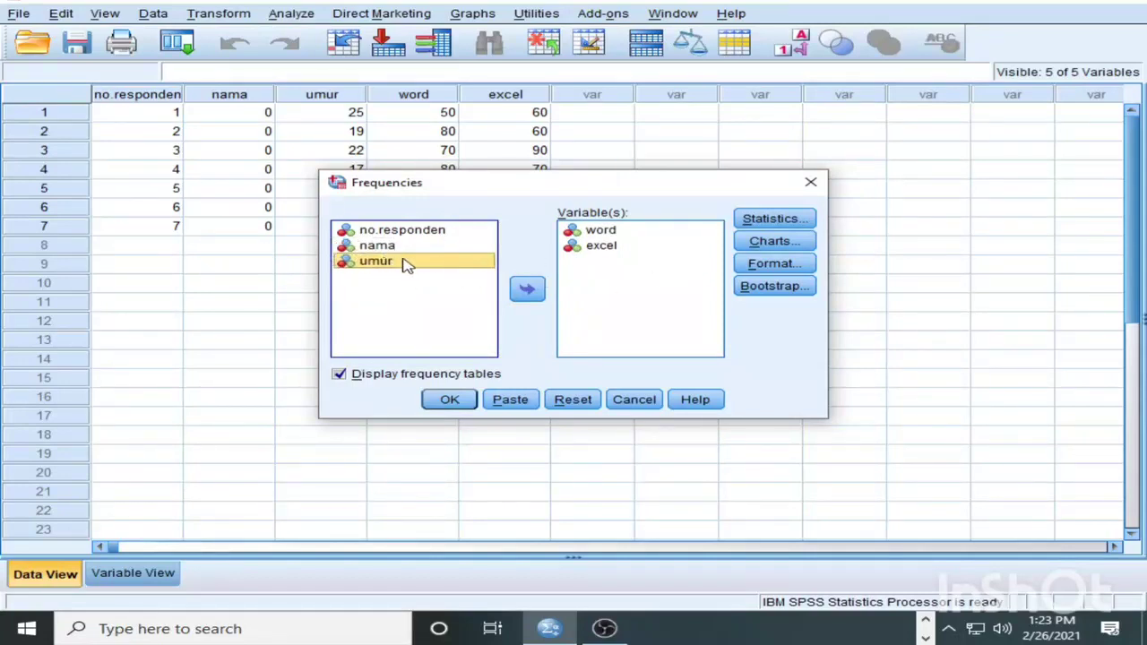
{"action": "left_click", "coordinate": [531, 289]}
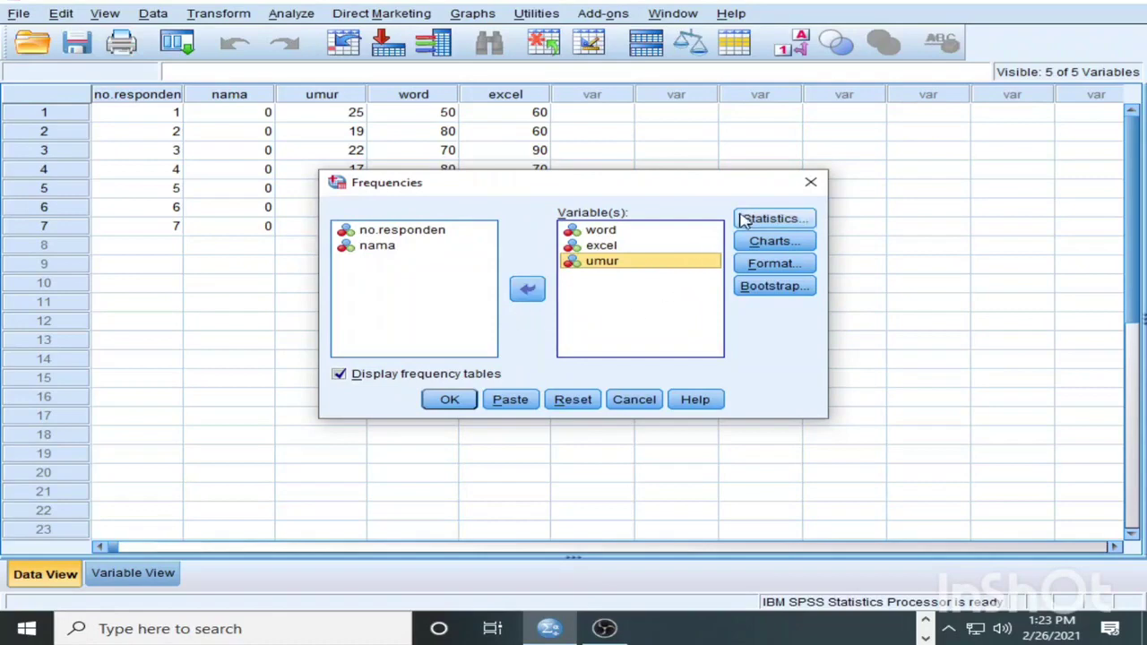
Include the mean, median, mode and sum in the Frequencies statistics.
{"action": "left_click", "coordinate": [774, 222]}
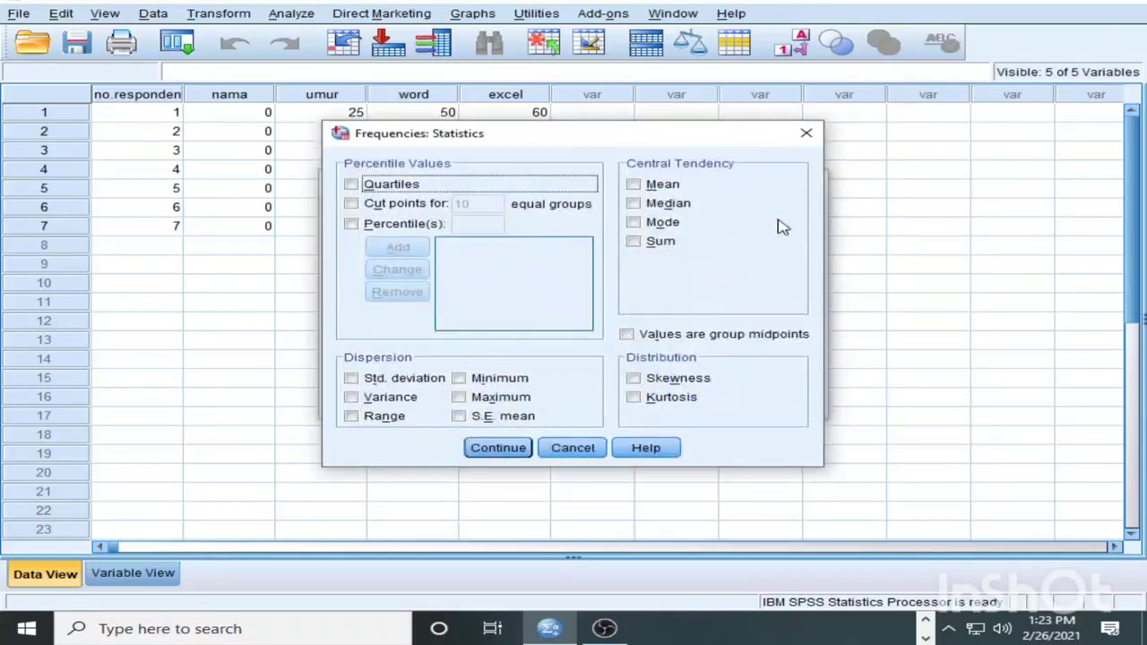
{"action": "left_click", "coordinate": [634, 185]}
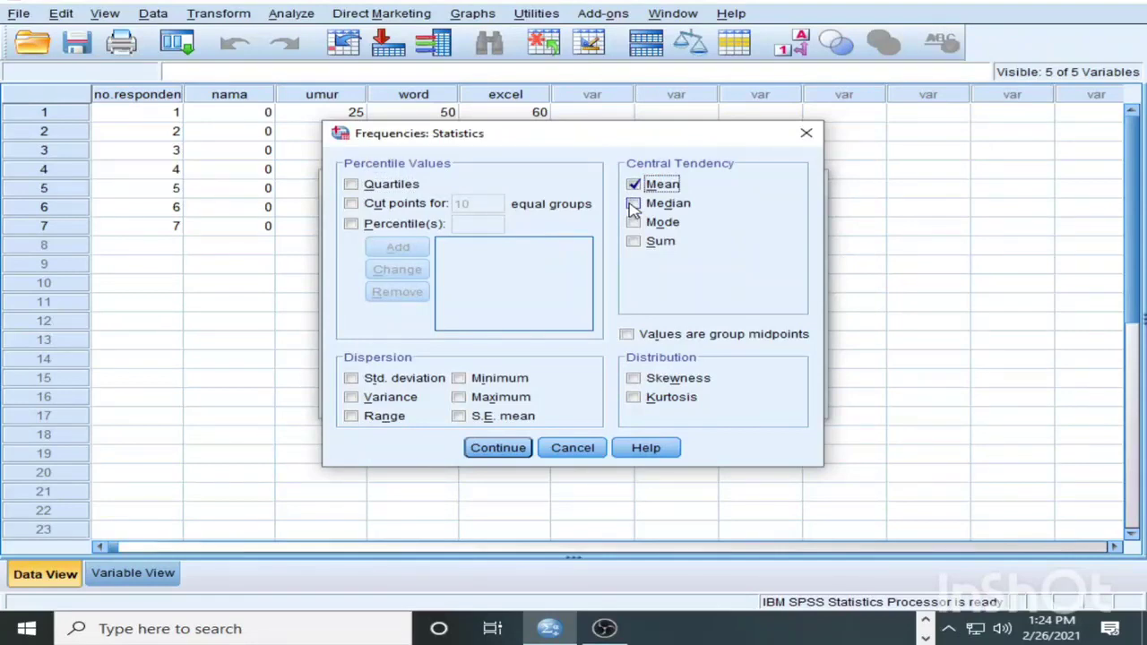
{"action": "left_click", "coordinate": [633, 205]}
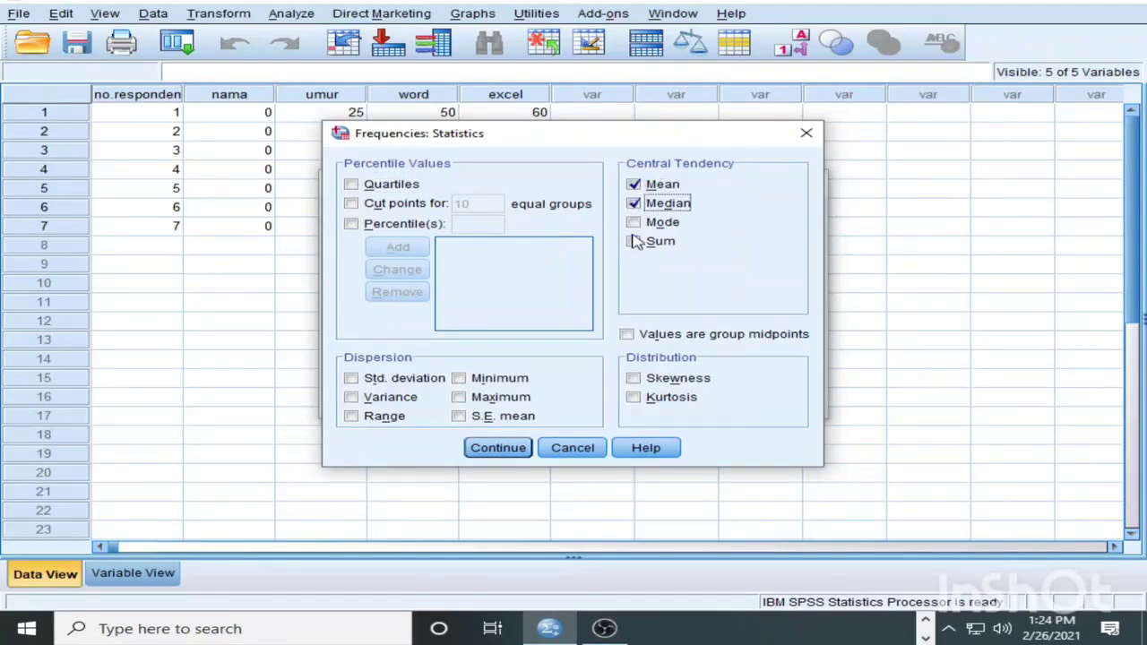
{"action": "left_click", "coordinate": [634, 242]}
{"action": "left_click", "coordinate": [634, 222]}
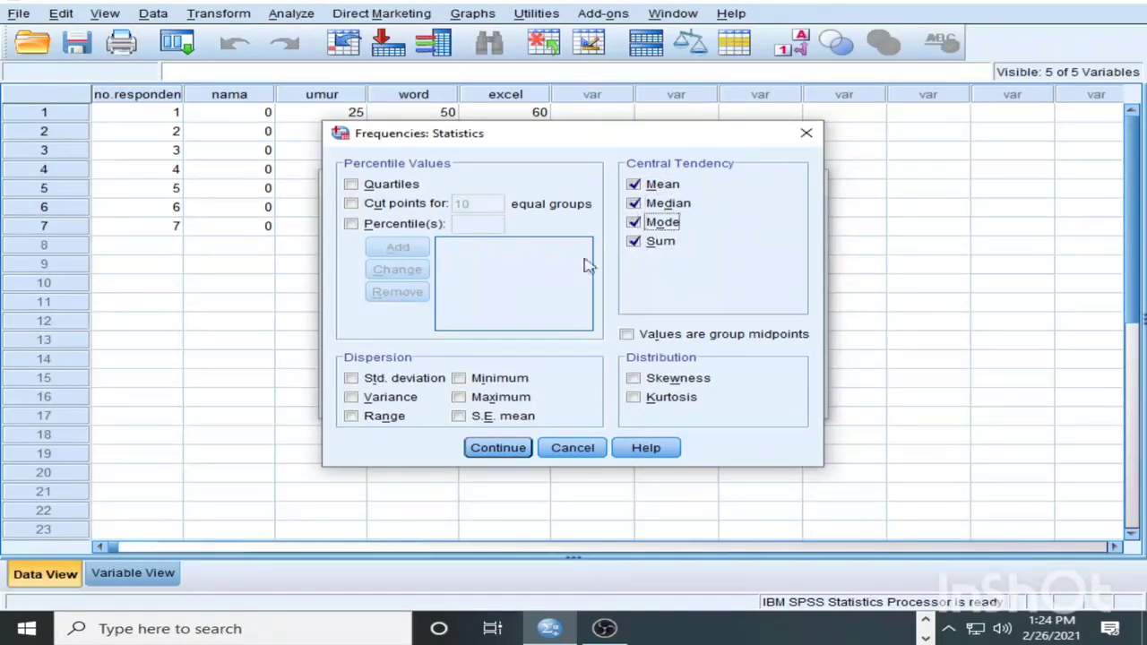
Include the standard deviation, variance, range, minimum, maximum and S.E. mean in the Frequencies statistics.
{"action": "left_click", "coordinate": [352, 378]}
{"action": "left_click", "coordinate": [351, 397]}
{"action": "left_click", "coordinate": [351, 417]}
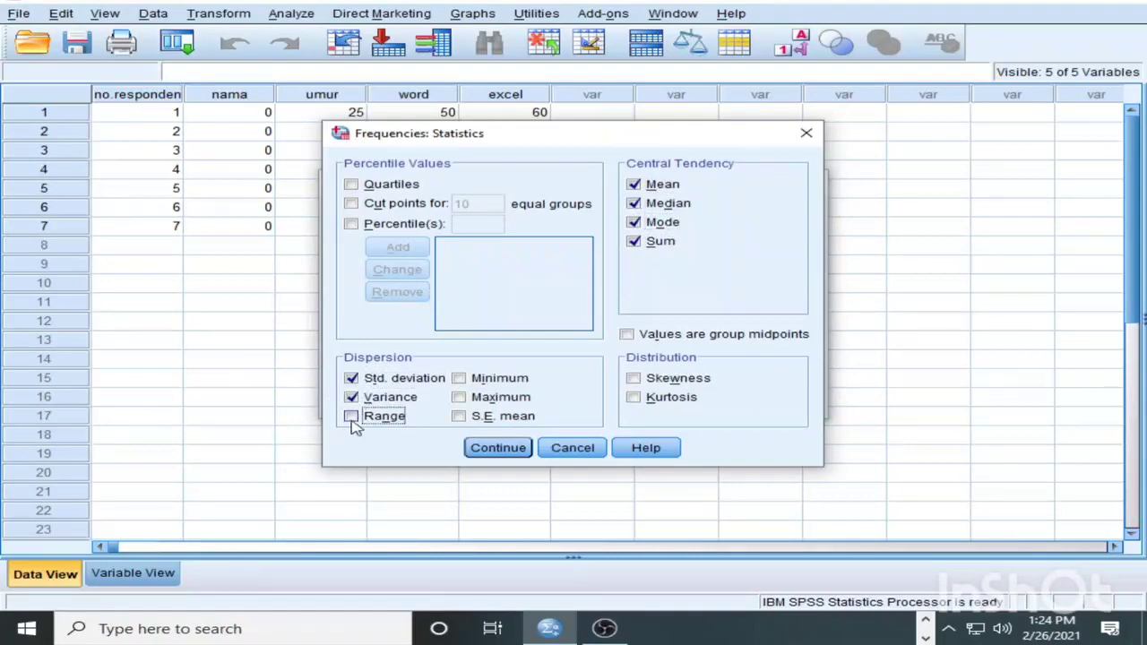
{"action": "left_click", "coordinate": [459, 417]}
{"action": "left_click", "coordinate": [459, 397]}
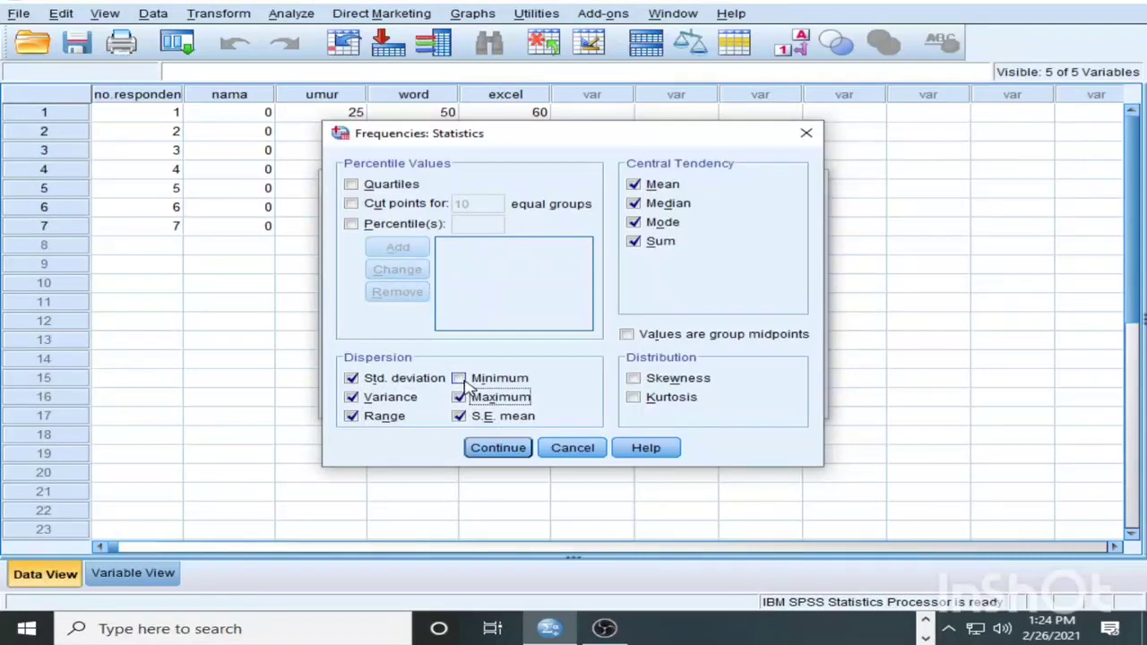
{"action": "left_click", "coordinate": [459, 378]}
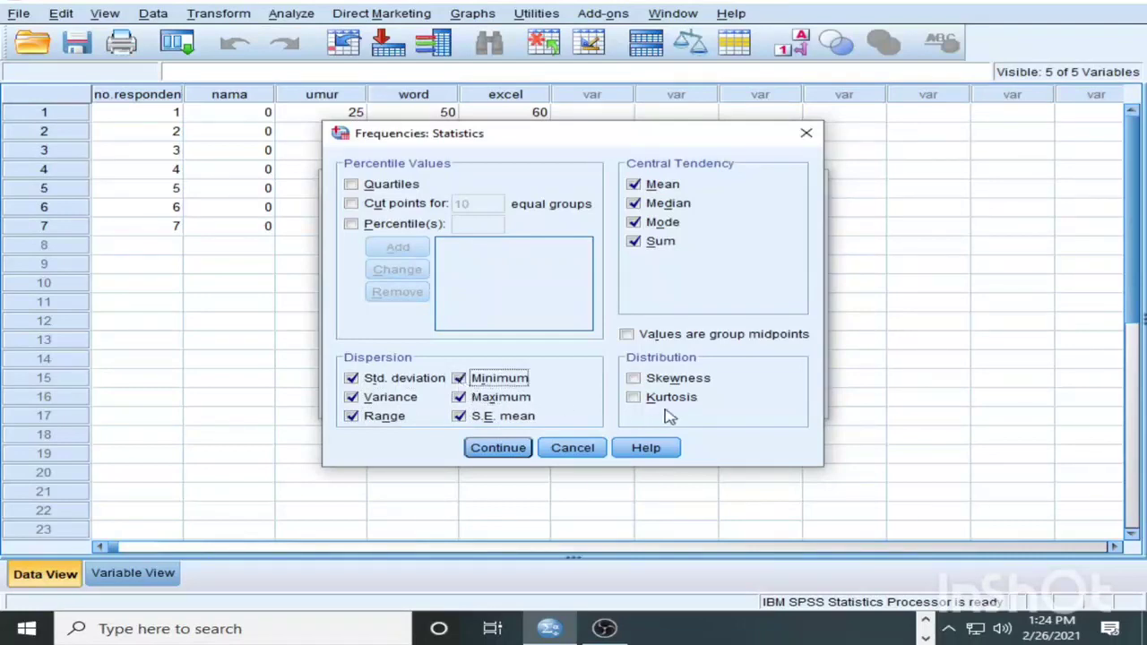
Include kurtosis and skewness in the Frequencies statistics and accept the statistics settings.
{"action": "left_click", "coordinate": [634, 397]}
{"action": "left_click", "coordinate": [635, 379]}
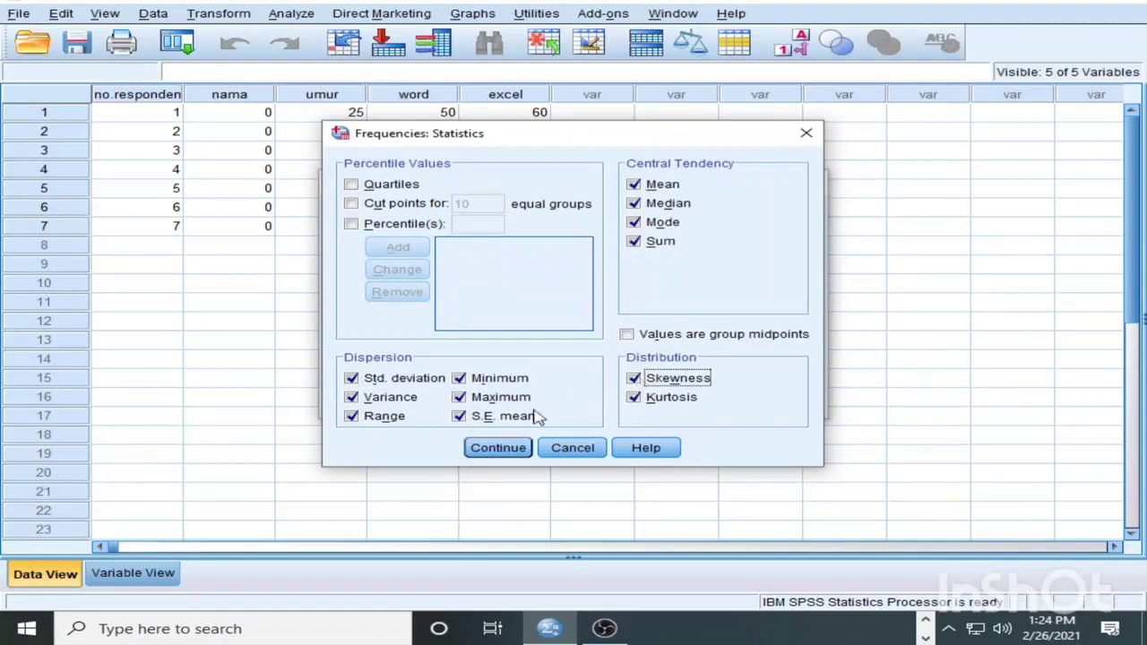
{"action": "left_click", "coordinate": [494, 449]}
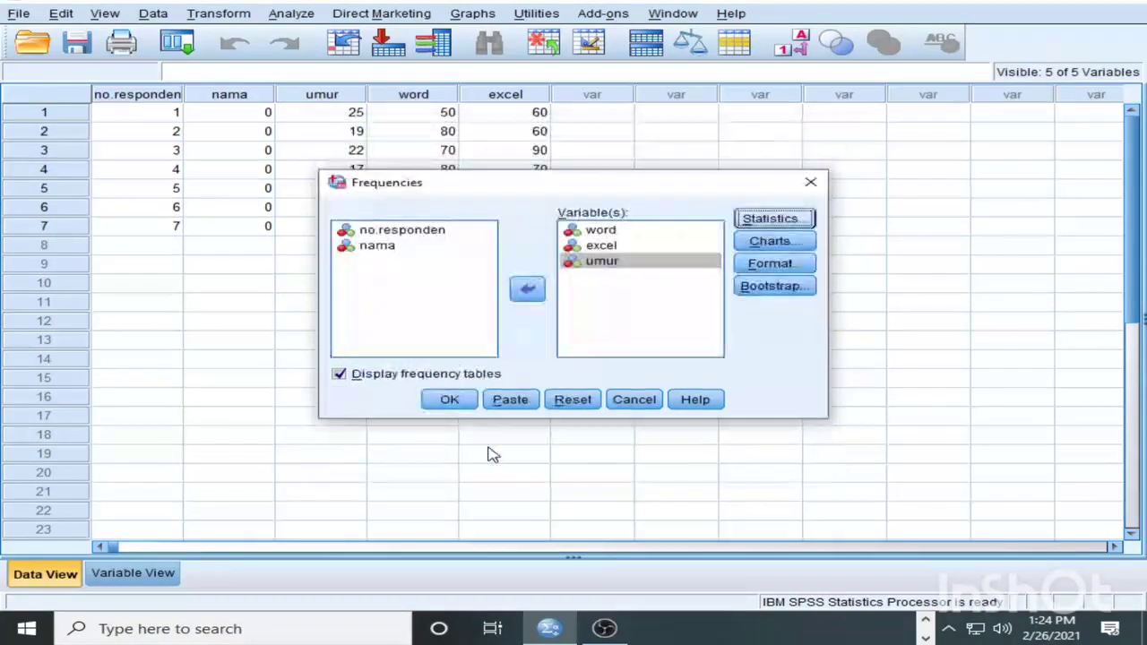
Choose histograms without a normal curve as the Frequencies chart type and run the analysis.
{"action": "left_click", "coordinate": [764, 244]}
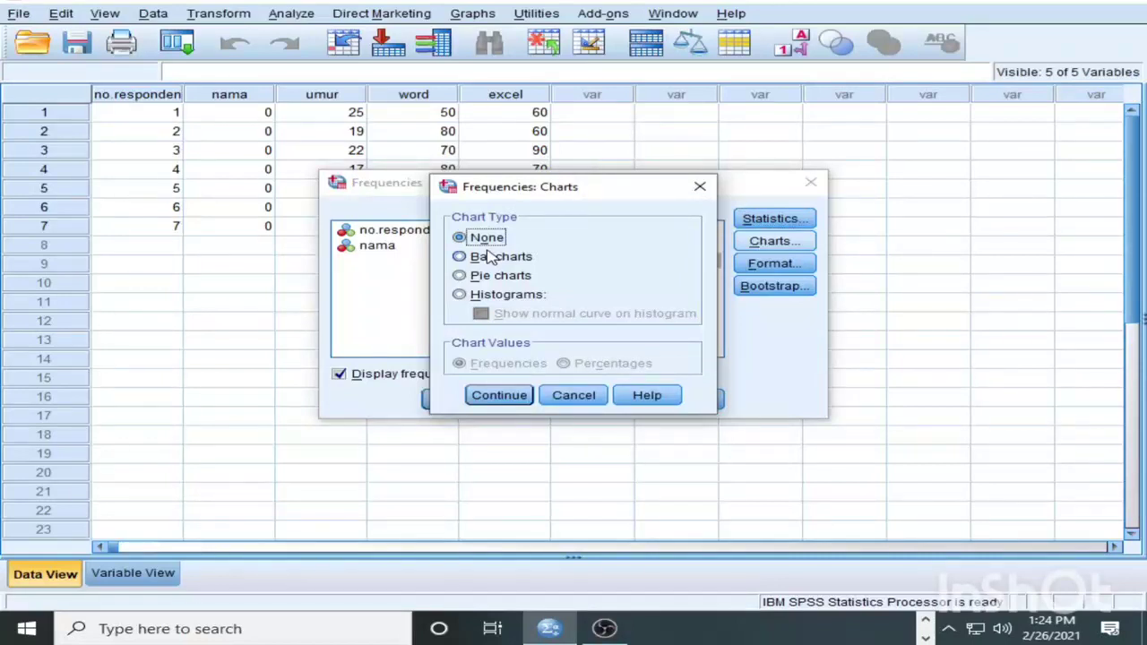
{"action": "left_click", "coordinate": [459, 296]}
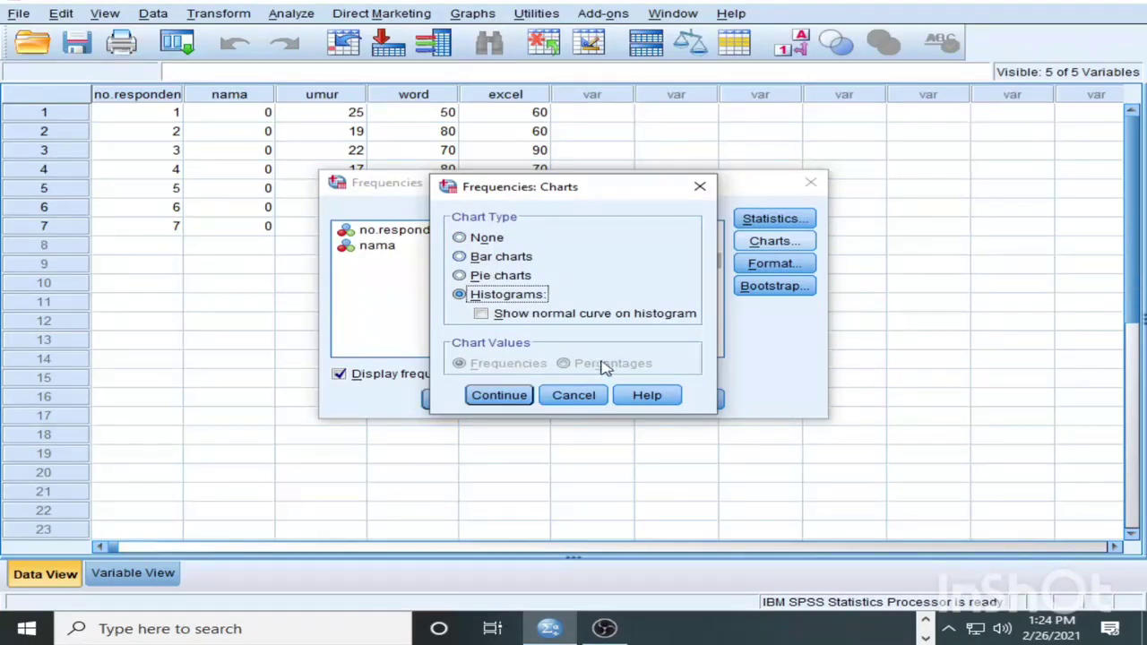
{"action": "left_click", "coordinate": [500, 397]}
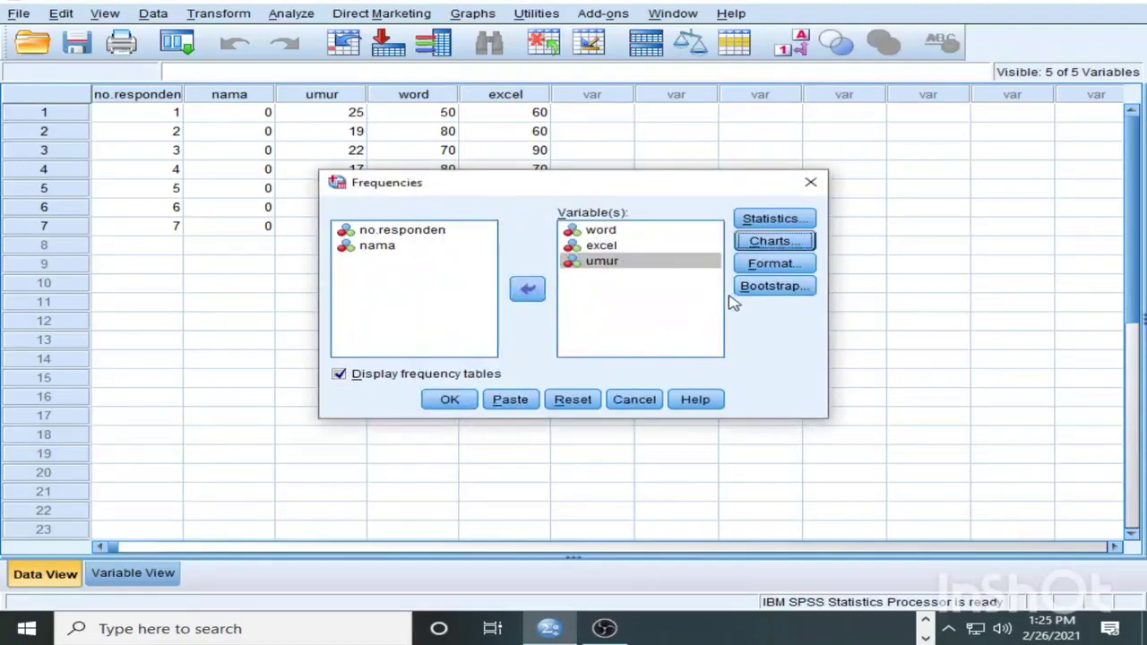
{"action": "left_click", "coordinate": [435, 405]}
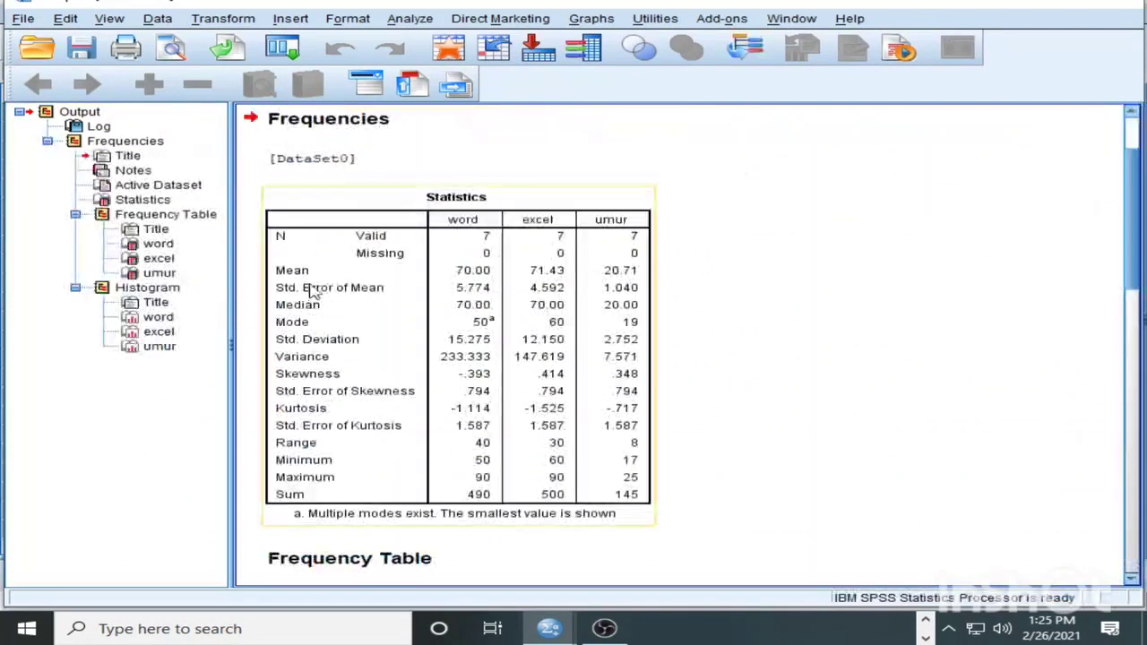
Examine the descriptive statistics of word, excel and umur in the Statistics output table.
{"action": "left_click", "coordinate": [465, 247]}
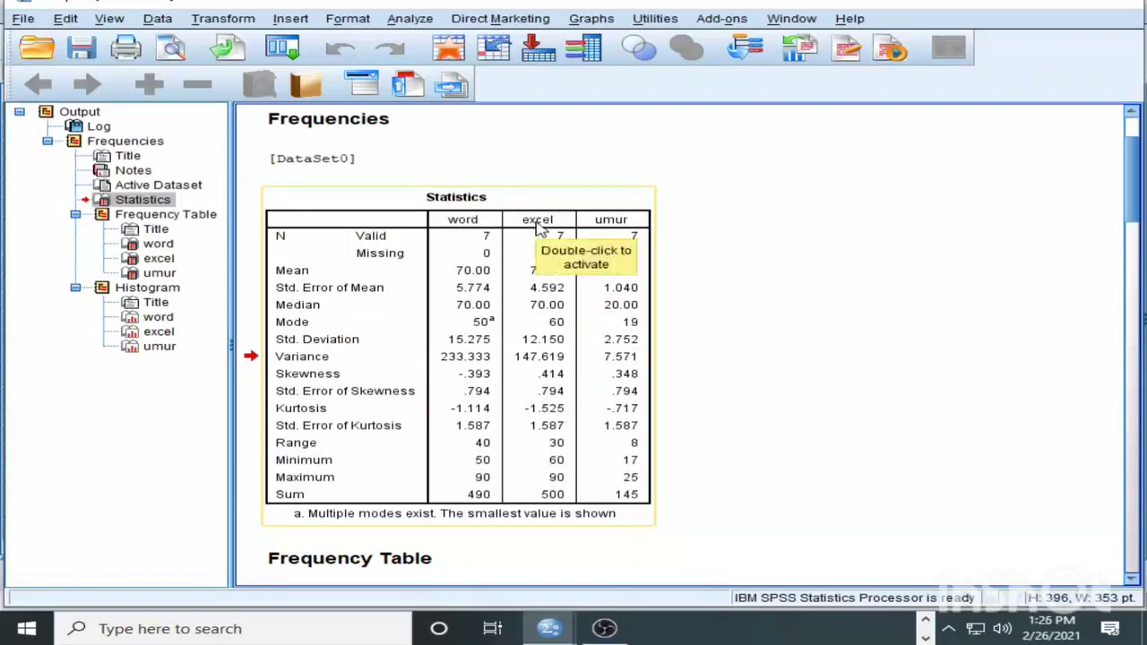
{"action": "left_click", "coordinate": [545, 282]}
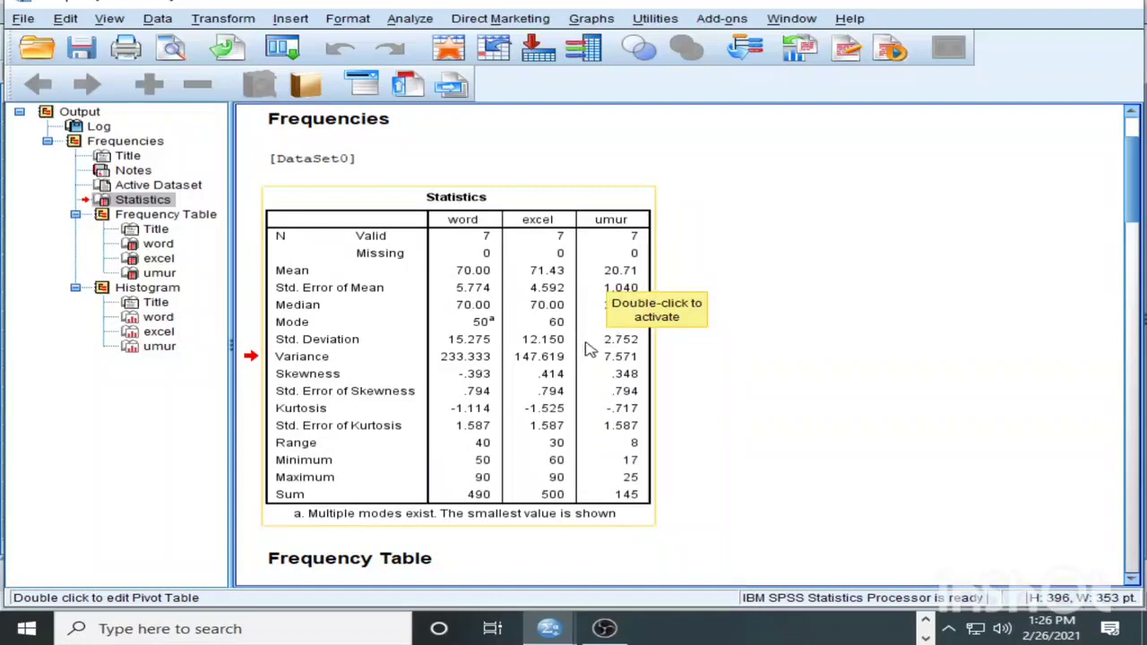
{"action": "double_click", "coordinate": [320, 311]}
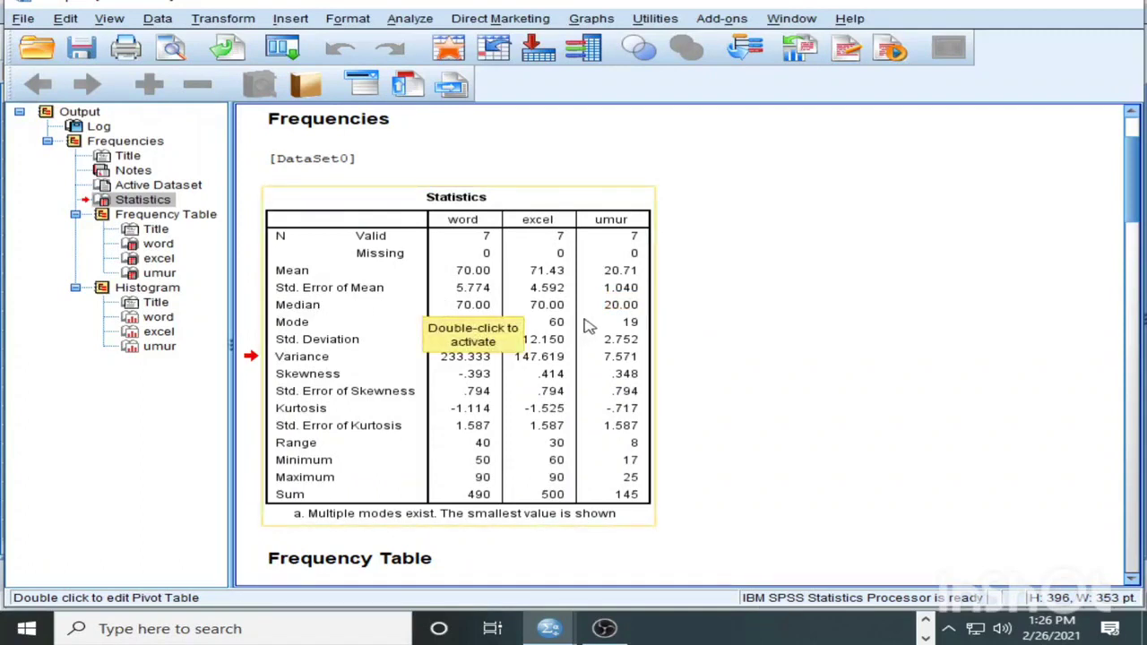
{"action": "double_click", "coordinate": [467, 312]}
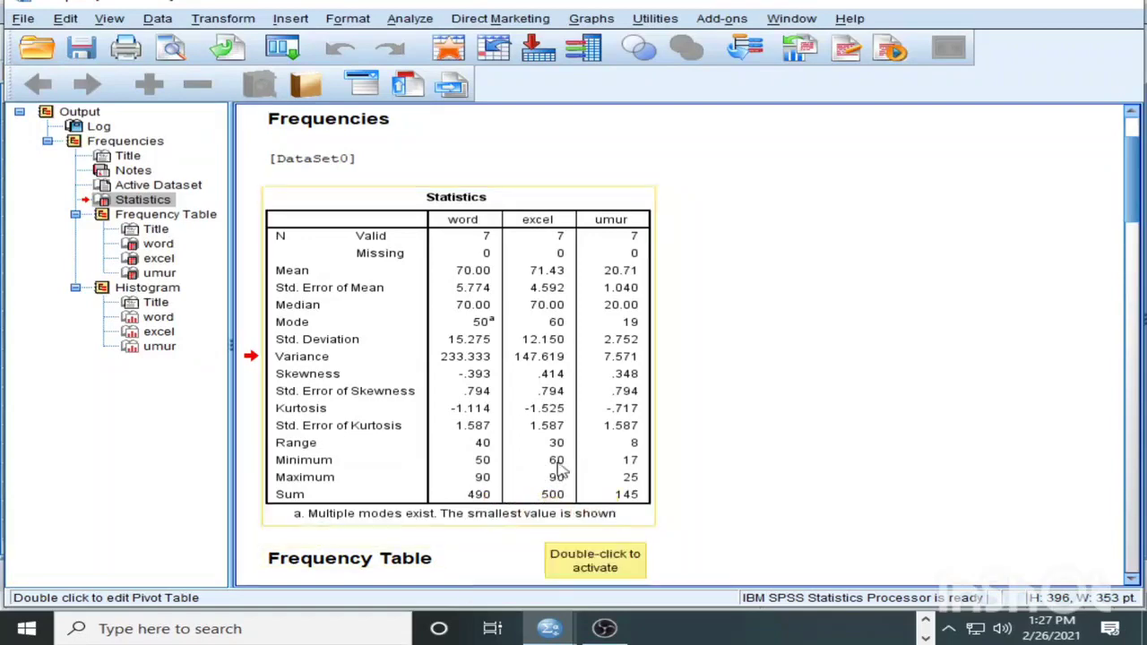
Examine the frequency tables of word, excel and umur, including their frequency and percent columns.
{"action": "scroll", "coordinate": [563, 443], "scroll_direction": "down", "scroll_amount": 2}
{"action": "scroll", "coordinate": [563, 441], "scroll_direction": "down", "scroll_amount": 4}
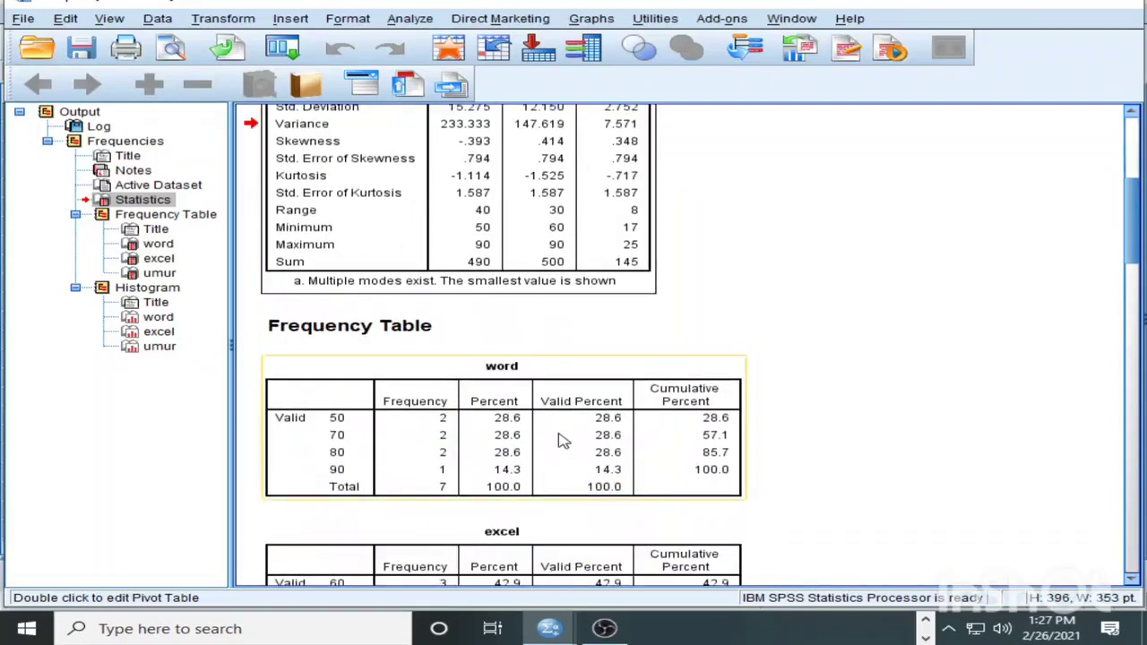
{"action": "left_click", "coordinate": [562, 441]}
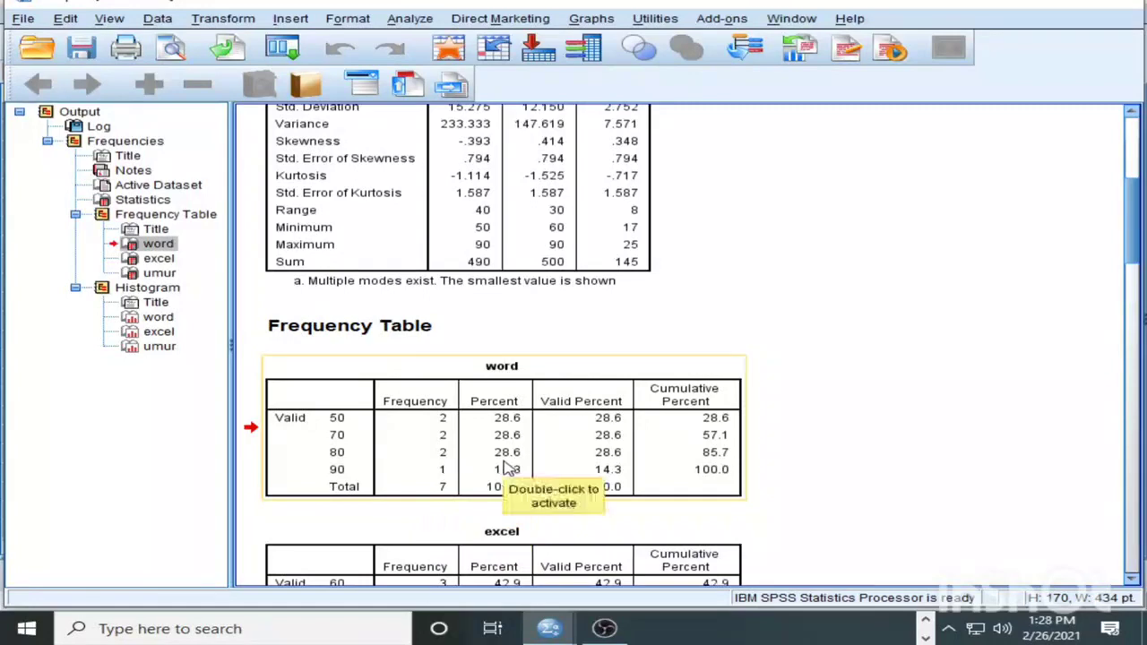
{"action": "scroll", "coordinate": [508, 468], "scroll_direction": "down", "scroll_amount": 3}
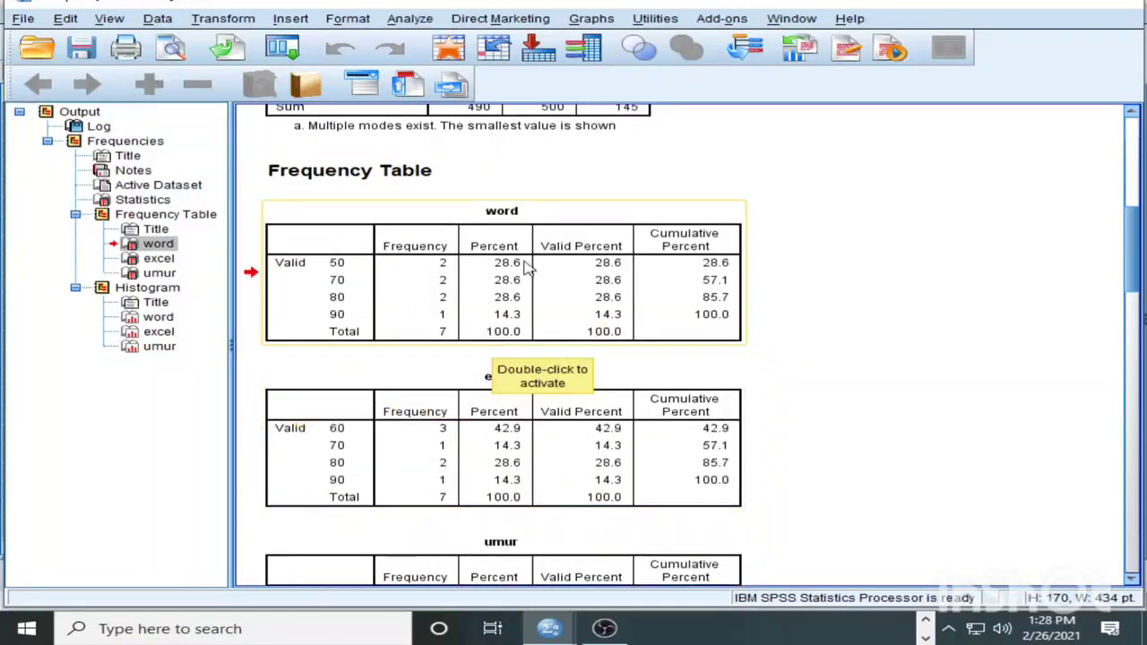
{"action": "left_click", "coordinate": [422, 456]}
{"action": "scroll", "coordinate": [425, 457], "scroll_direction": "down", "scroll_amount": 3}
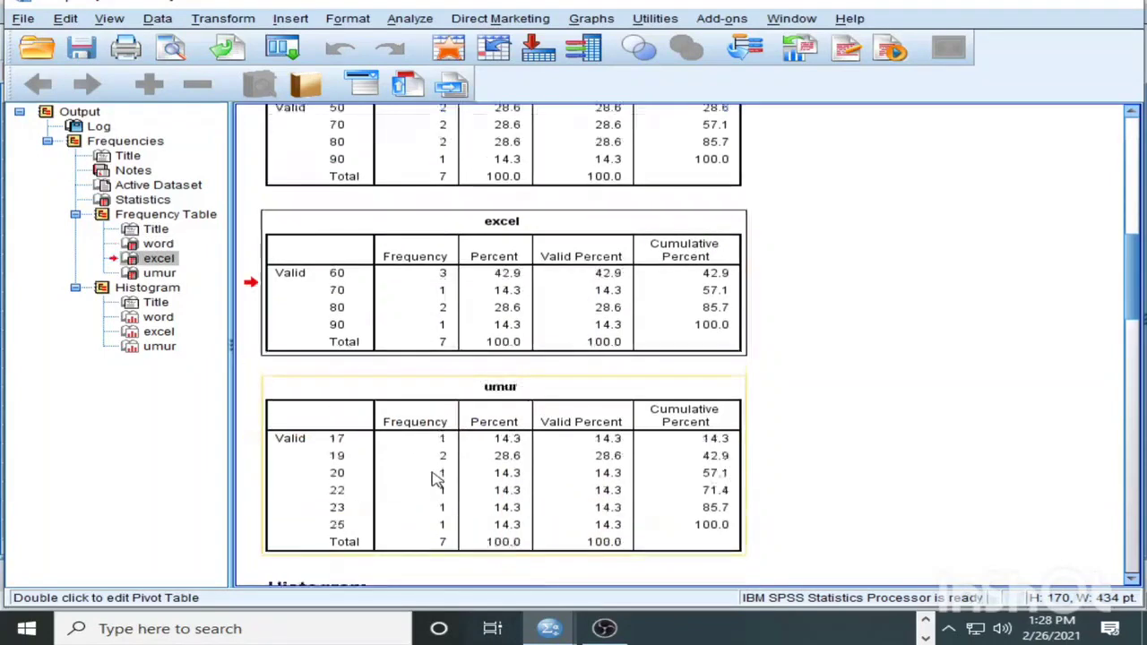
{"action": "left_click", "coordinate": [368, 464]}
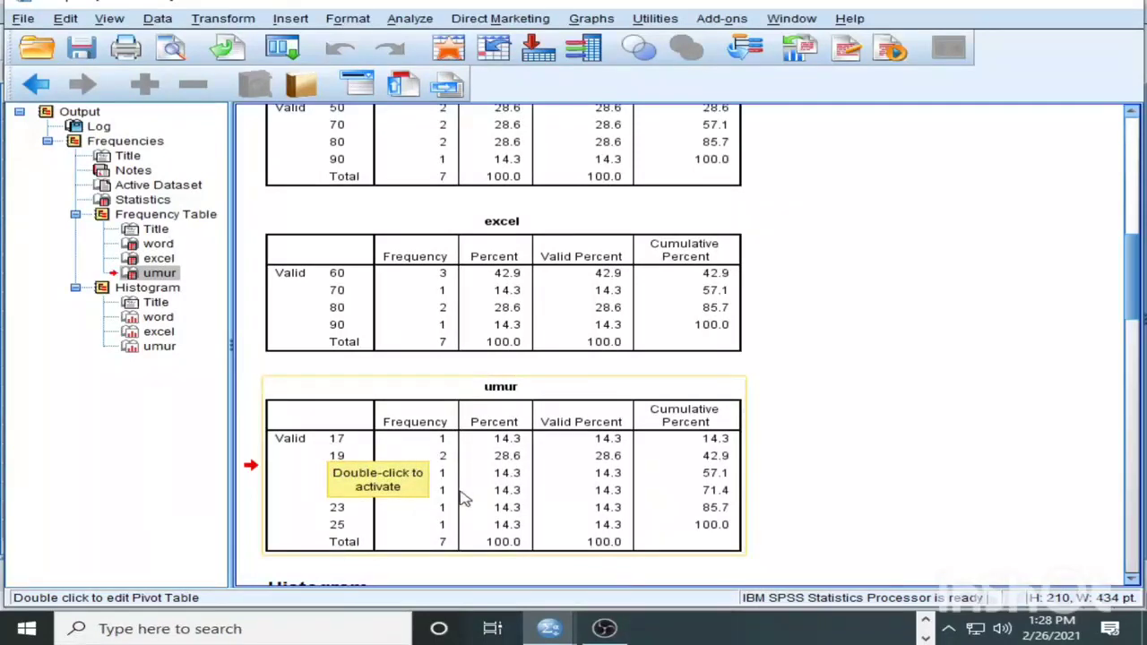
{"action": "scroll", "coordinate": [463, 499], "scroll_direction": "up", "scroll_amount": 2}
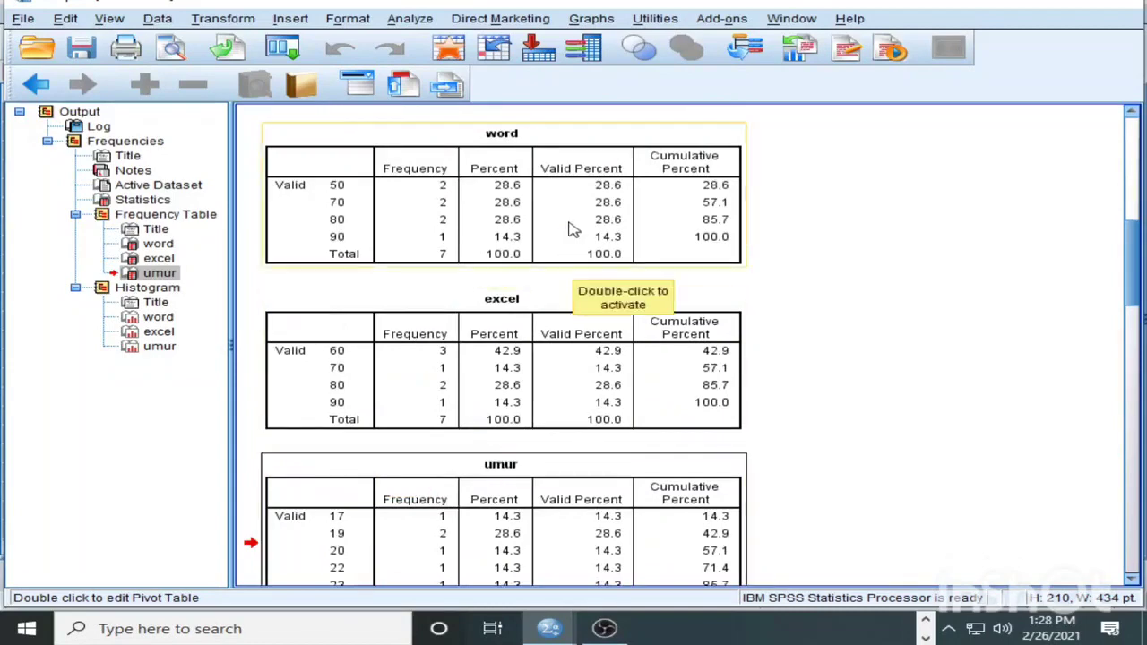
{"action": "scroll", "coordinate": [583, 286], "scroll_direction": "up", "scroll_amount": 4}
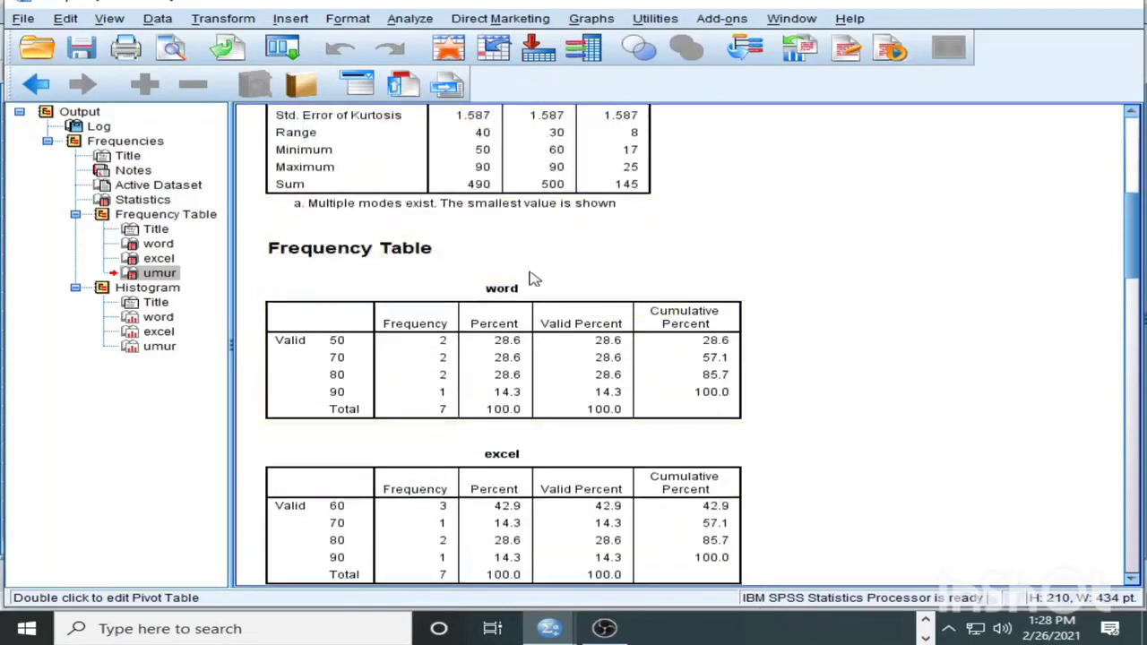
{"action": "left_click", "coordinate": [524, 357]}
{"action": "left_click", "coordinate": [488, 506]}
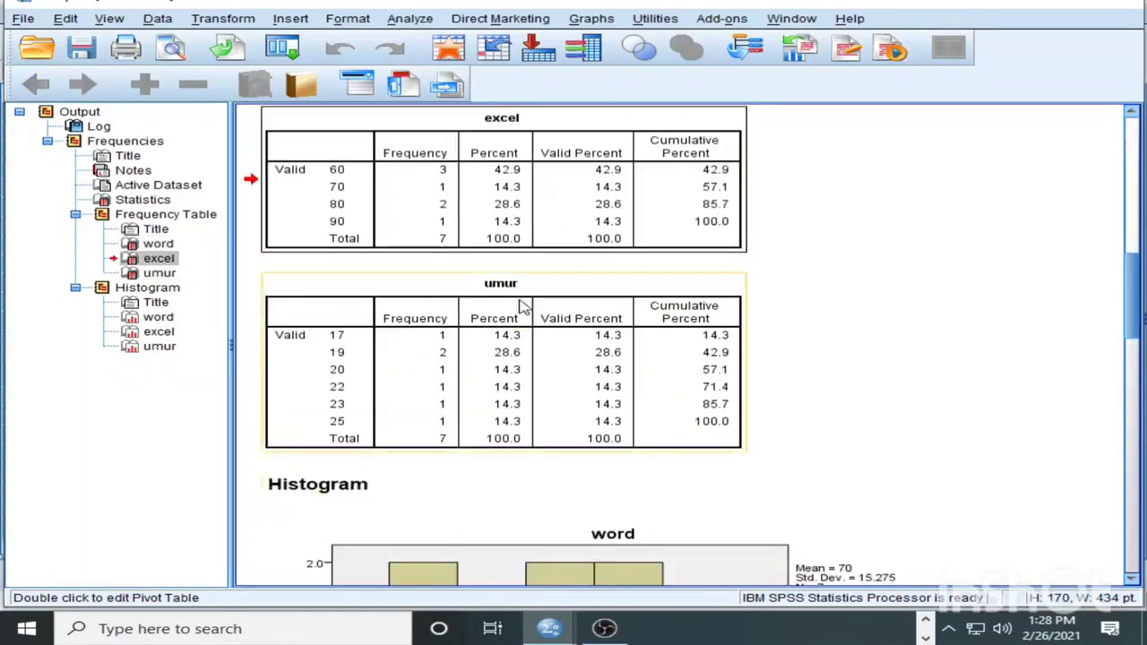
Look through the word, excel and umur histograms in the output and select the umur histogram.
{"action": "scroll", "coordinate": [520, 318], "scroll_direction": "down", "scroll_amount": 10}
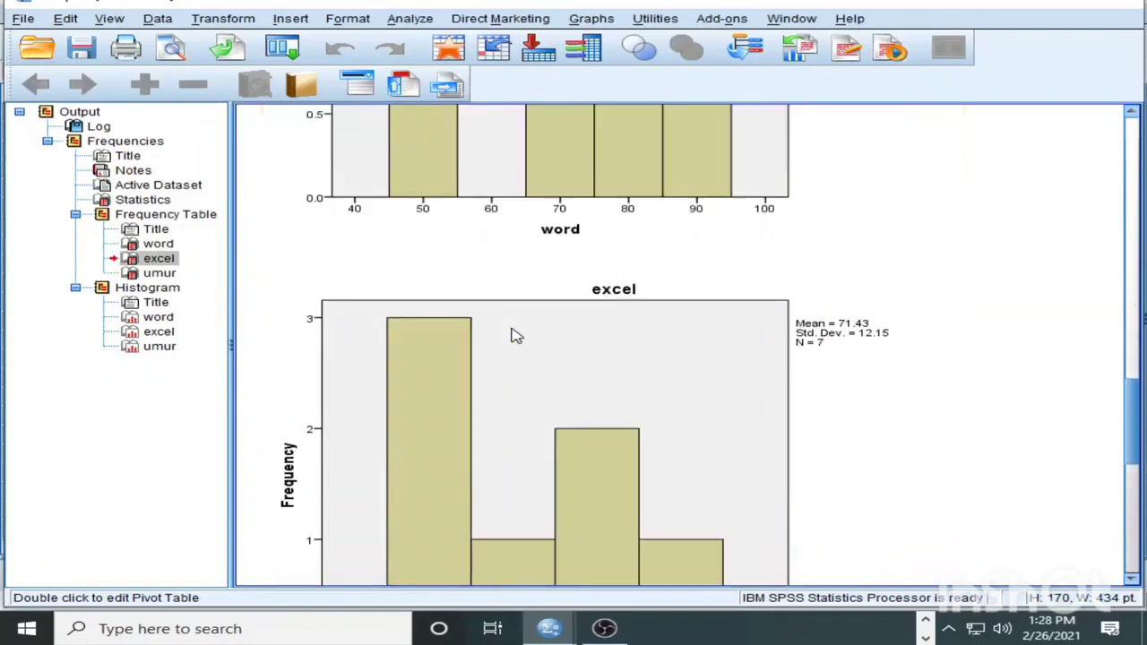
{"action": "scroll", "coordinate": [515, 335], "scroll_direction": "up", "scroll_amount": 2}
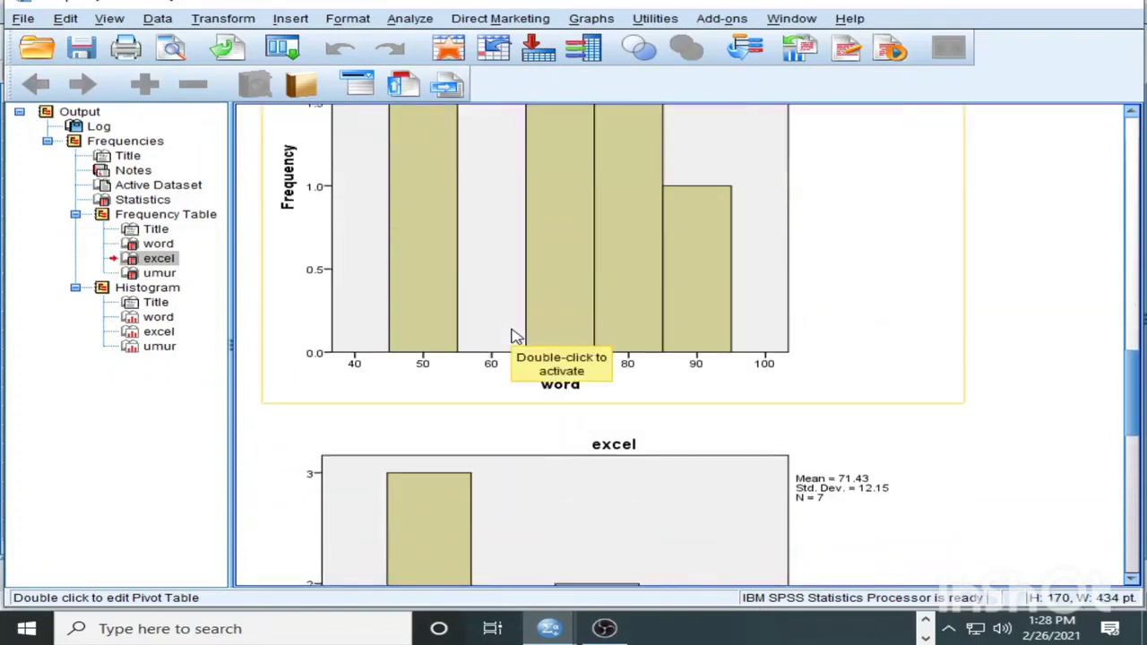
{"action": "scroll", "coordinate": [515, 335], "scroll_direction": "down", "scroll_amount": 1}
{"action": "scroll", "coordinate": [515, 335], "scroll_direction": "down", "scroll_amount": 8}
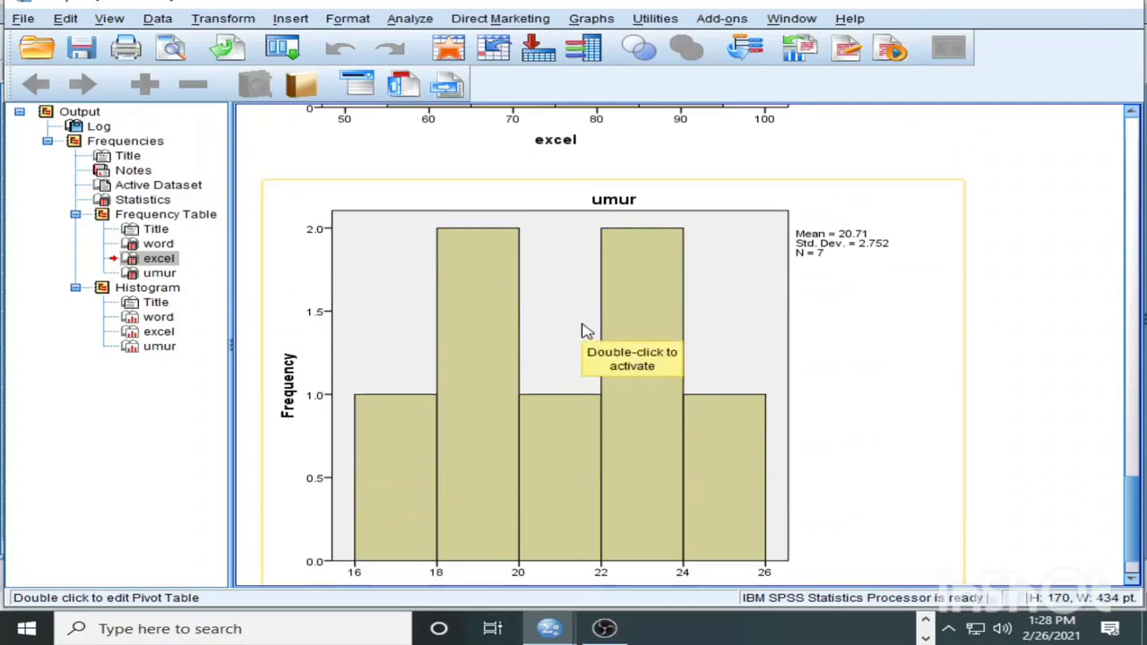
{"action": "scroll", "coordinate": [586, 326], "scroll_direction": "up", "scroll_amount": 2}
{"action": "scroll", "coordinate": [544, 260], "scroll_direction": "up", "scroll_amount": 15}
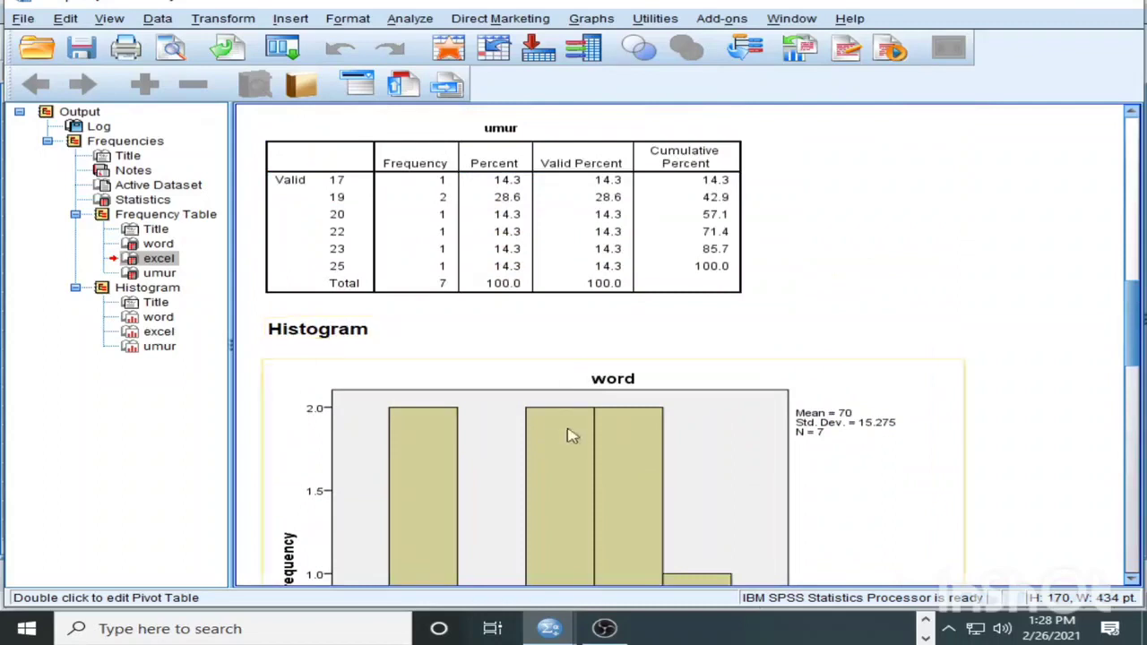
{"action": "scroll", "coordinate": [579, 451], "scroll_direction": "down", "scroll_amount": 6}
{"action": "scroll", "coordinate": [607, 360], "scroll_direction": "down", "scroll_amount": 18}
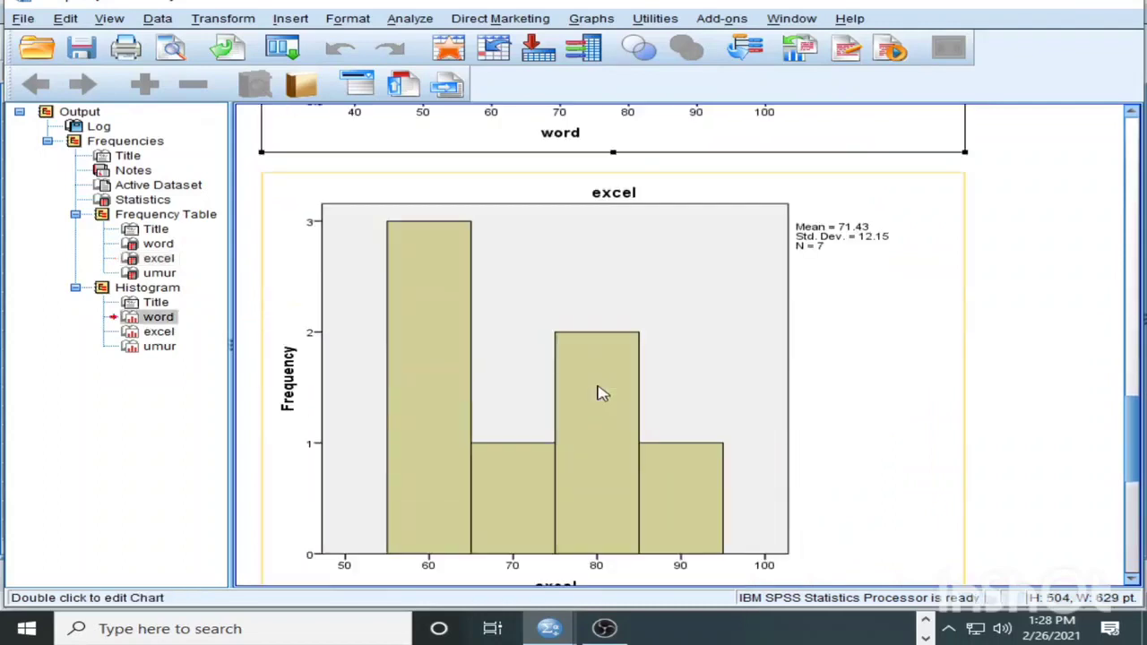
{"action": "scroll", "coordinate": [600, 395], "scroll_direction": "down", "scroll_amount": 3}
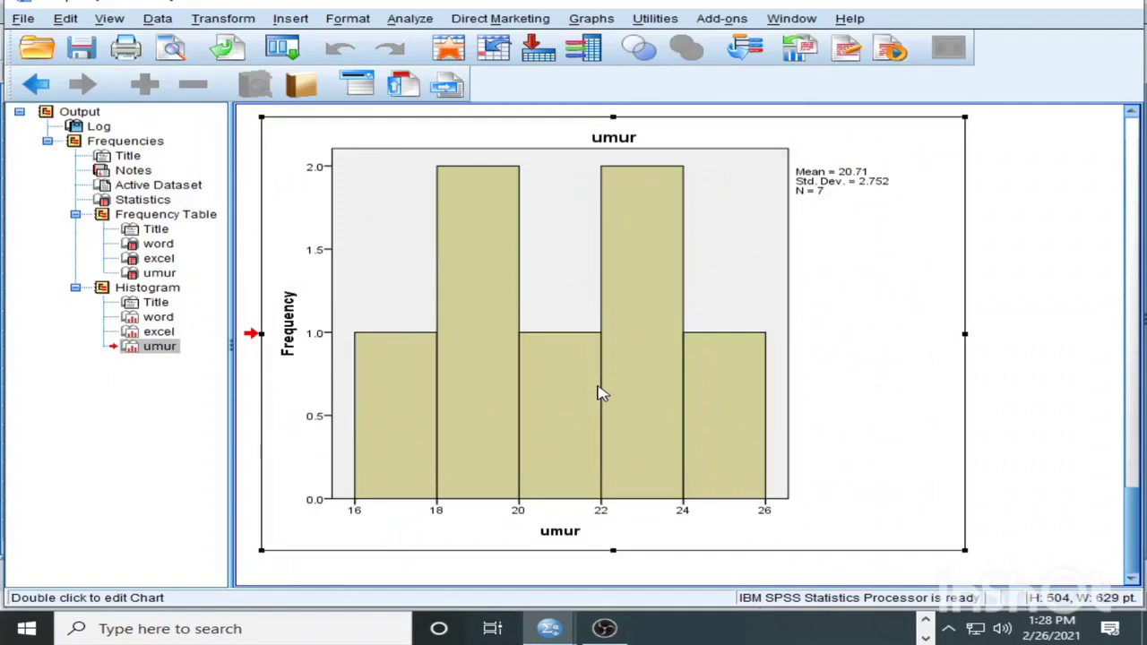
{"action": "left_click", "coordinate": [602, 391]}
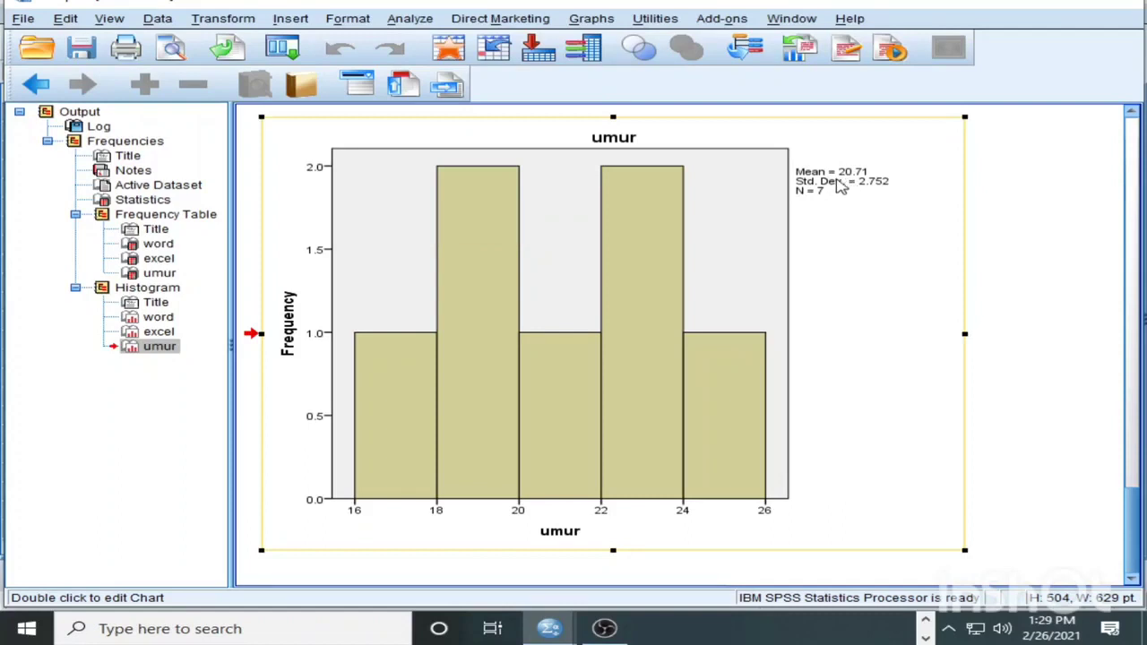
Check the mean, standard deviation and N beside the excel histogram and the word histogram.
{"action": "scroll", "coordinate": [840, 185], "scroll_direction": "up", "scroll_amount": 5}
{"action": "left_click", "coordinate": [801, 310]}
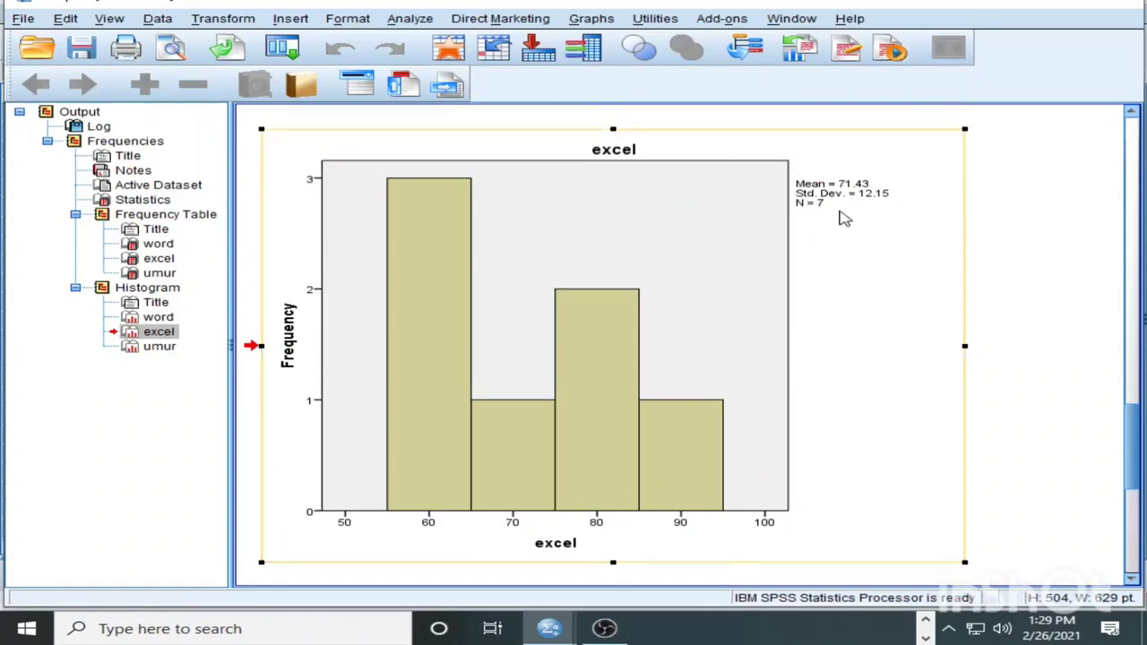
{"action": "scroll", "coordinate": [777, 412], "scroll_direction": "up", "scroll_amount": 5}
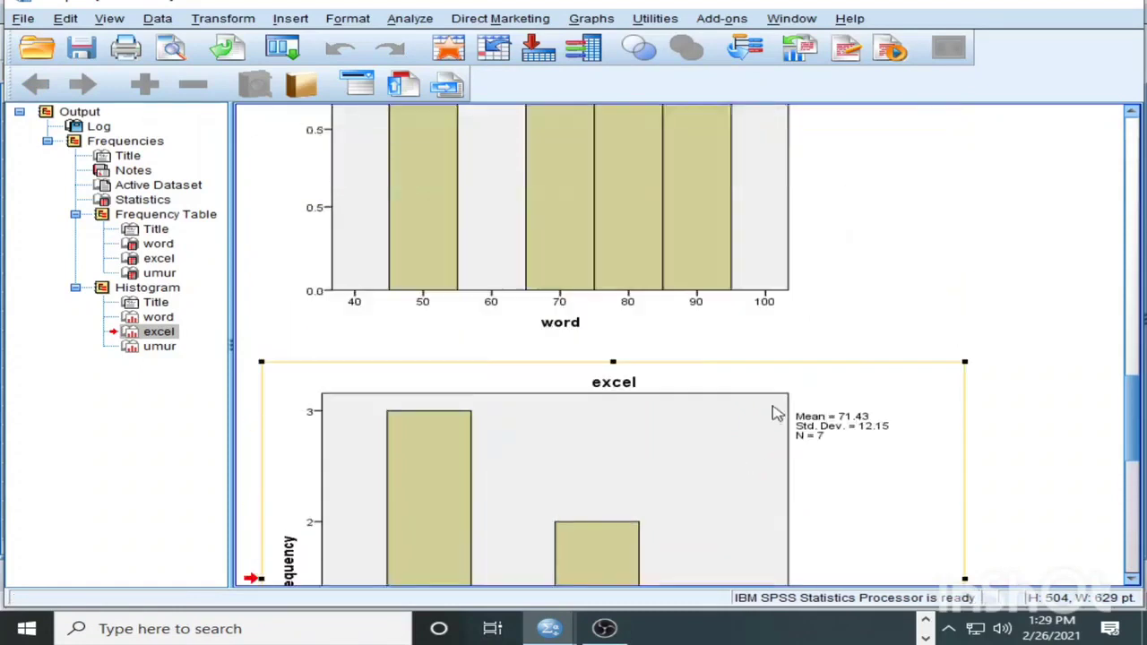
{"action": "scroll", "coordinate": [776, 423], "scroll_direction": "up", "scroll_amount": 3}
{"action": "left_click", "coordinate": [841, 328]}
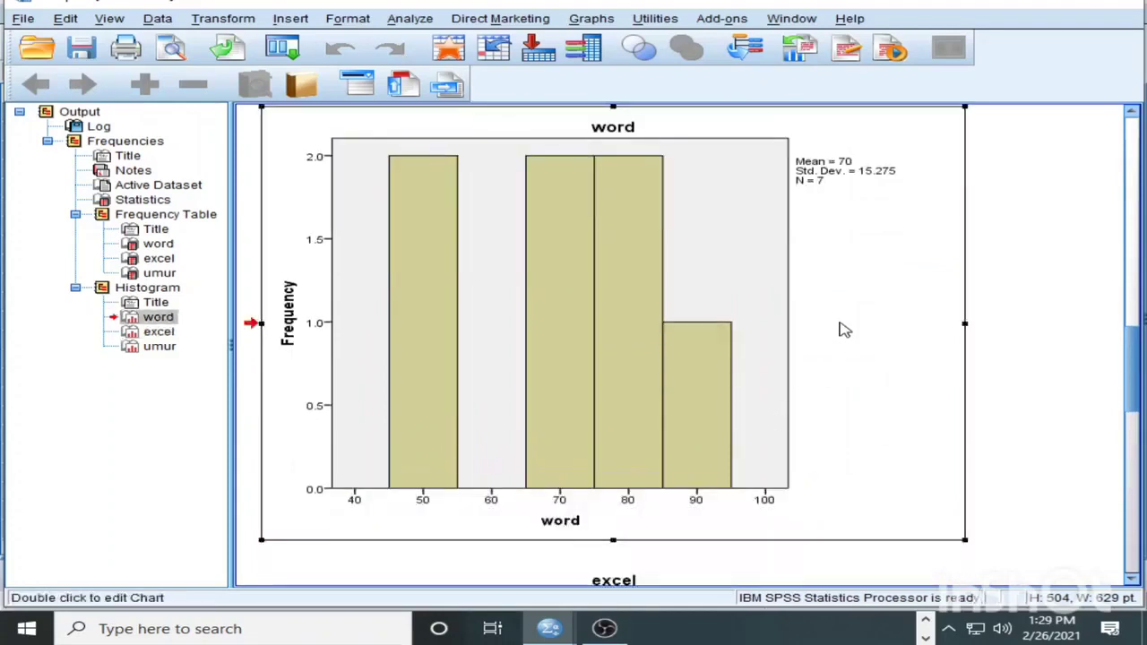
Review the Statistics table and the command log at the start of the output, and minimize the output window.
{"action": "scroll", "coordinate": [840, 313], "scroll_direction": "up", "scroll_amount": 3}
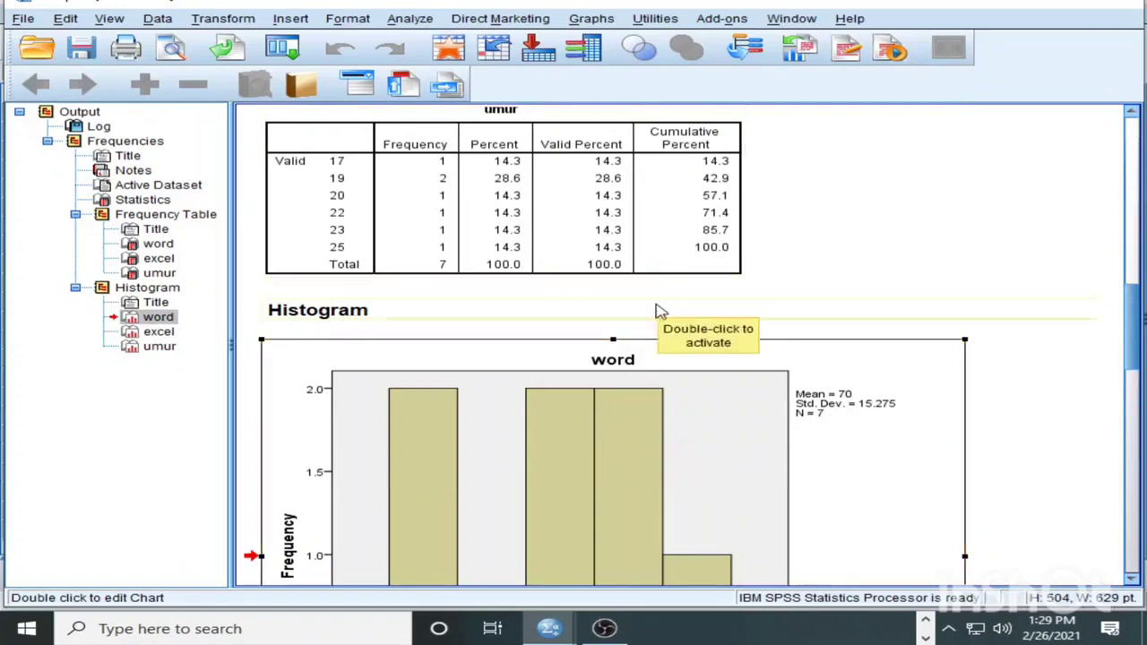
{"action": "scroll", "coordinate": [678, 274], "scroll_direction": "up", "scroll_amount": 10}
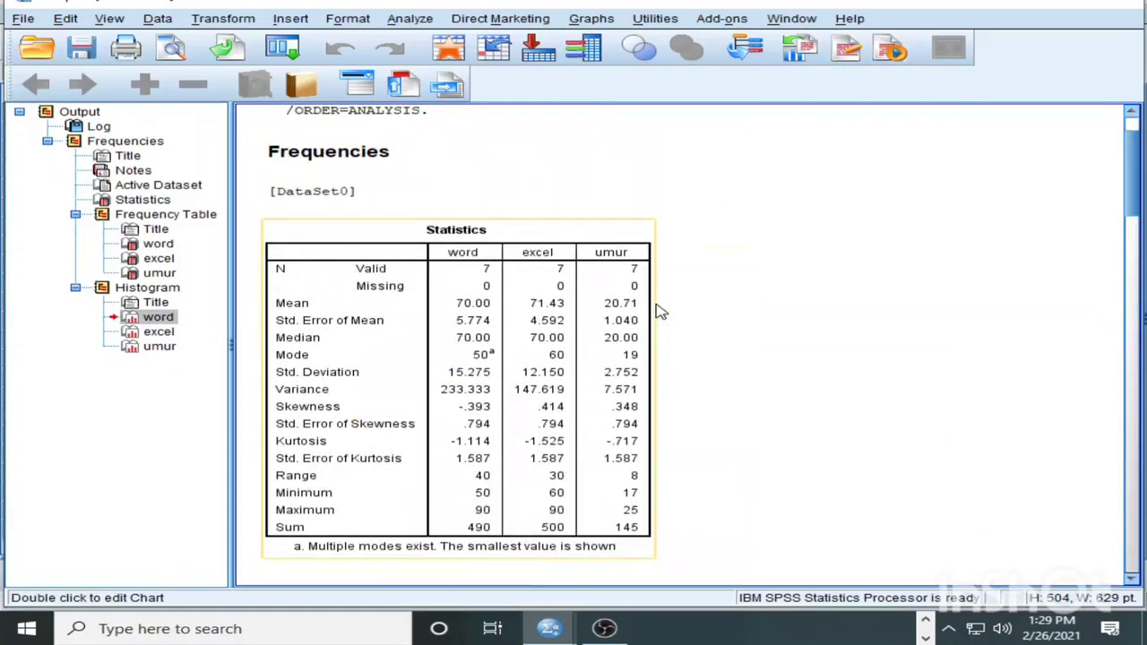
{"action": "scroll", "coordinate": [660, 311], "scroll_direction": "up", "scroll_amount": 2}
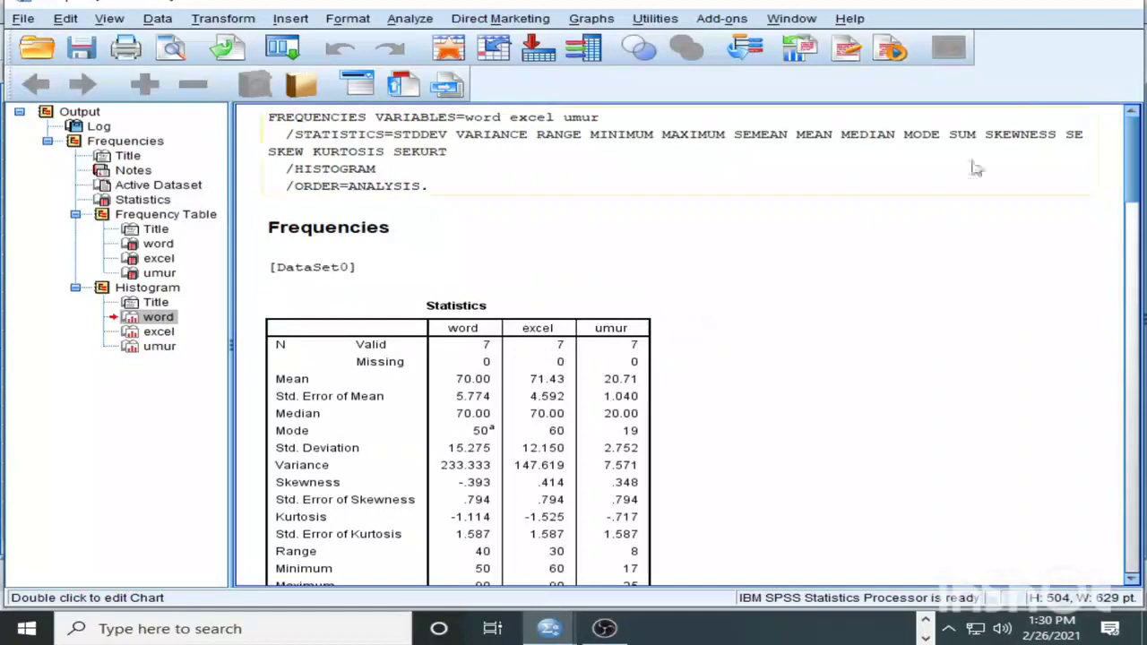
{"action": "left_click", "coordinate": [1017, 7]}
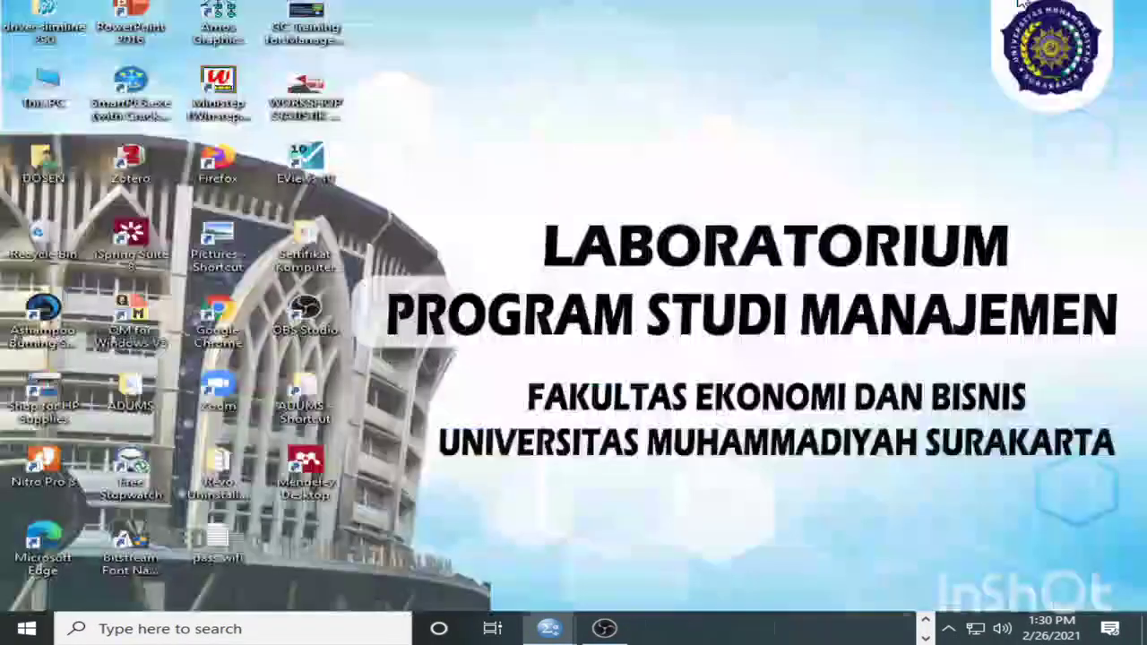